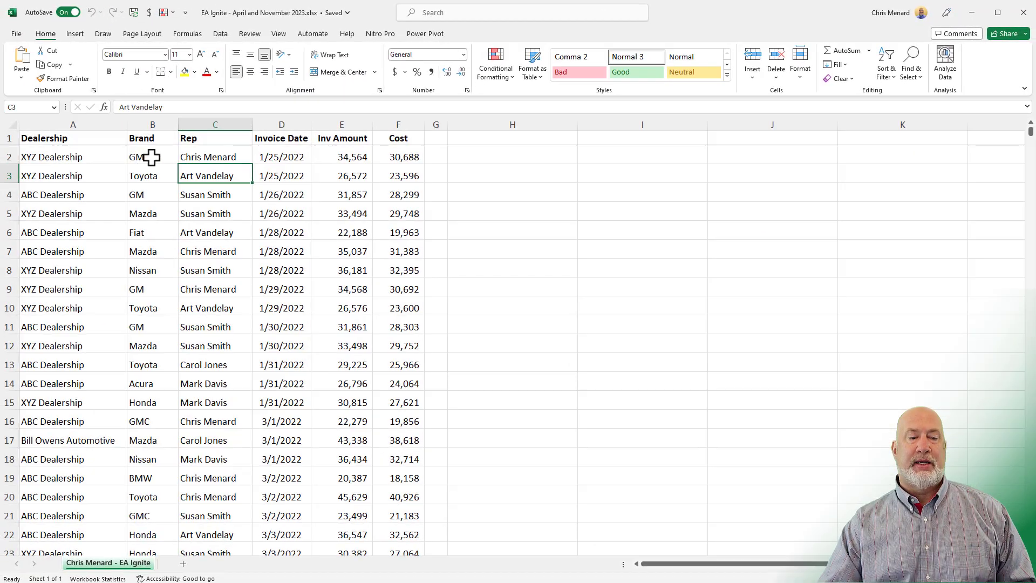
# Check row 2's Brand and Inv Amount, then count rows in H2 with =COUNTA(A:A).
pyautogui.click(152, 157)
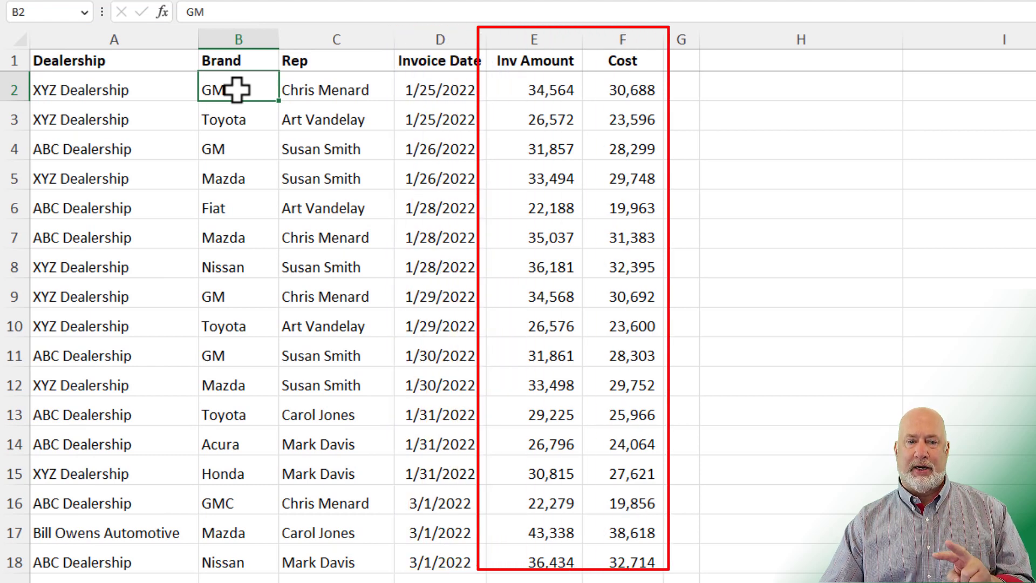
pyautogui.click(521, 99)
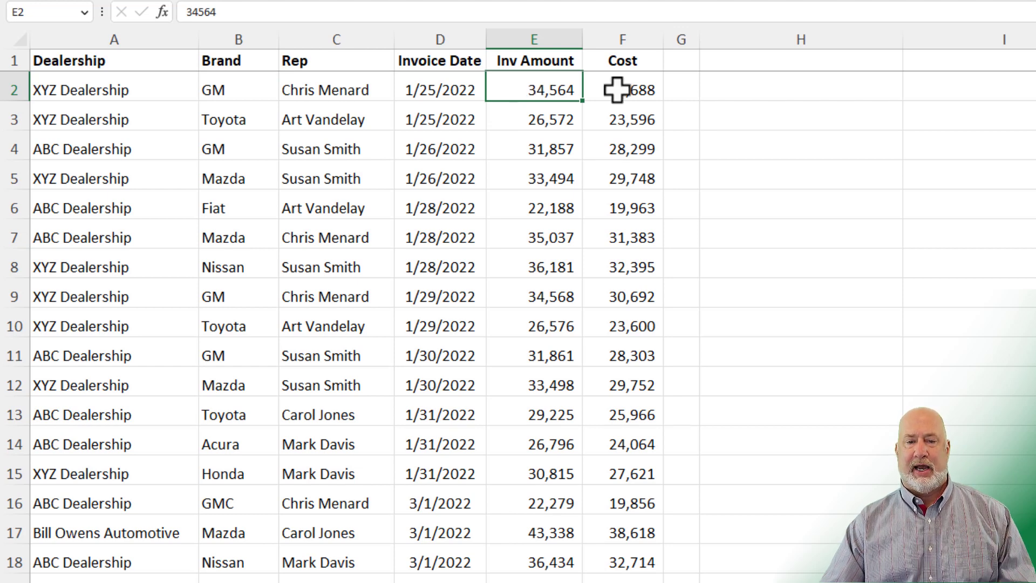
pyautogui.click(798, 89)
pyautogui.write('=counts')
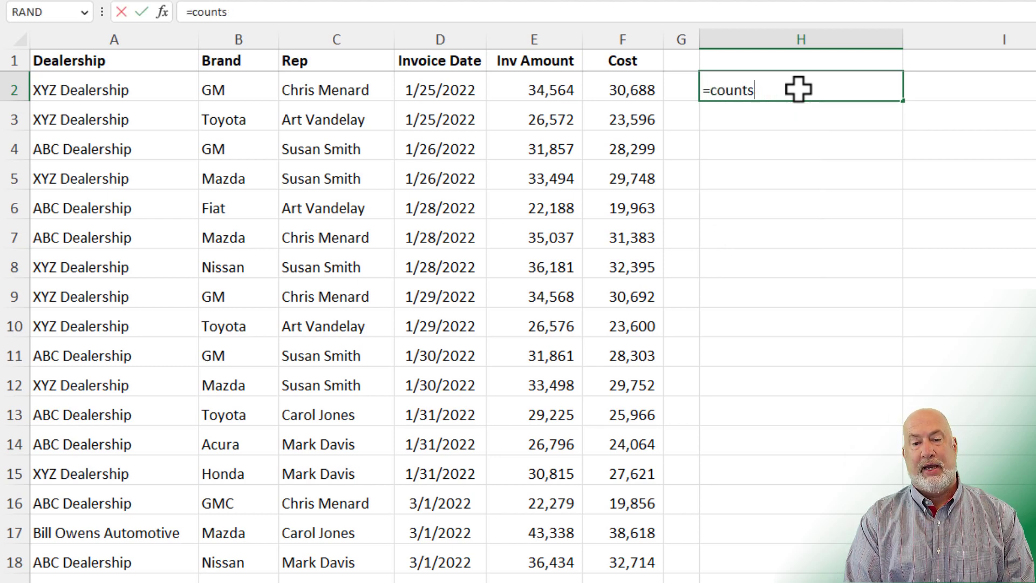
pyautogui.press('BackSpace')
pyautogui.write('a')
pyautogui.press('Tab')
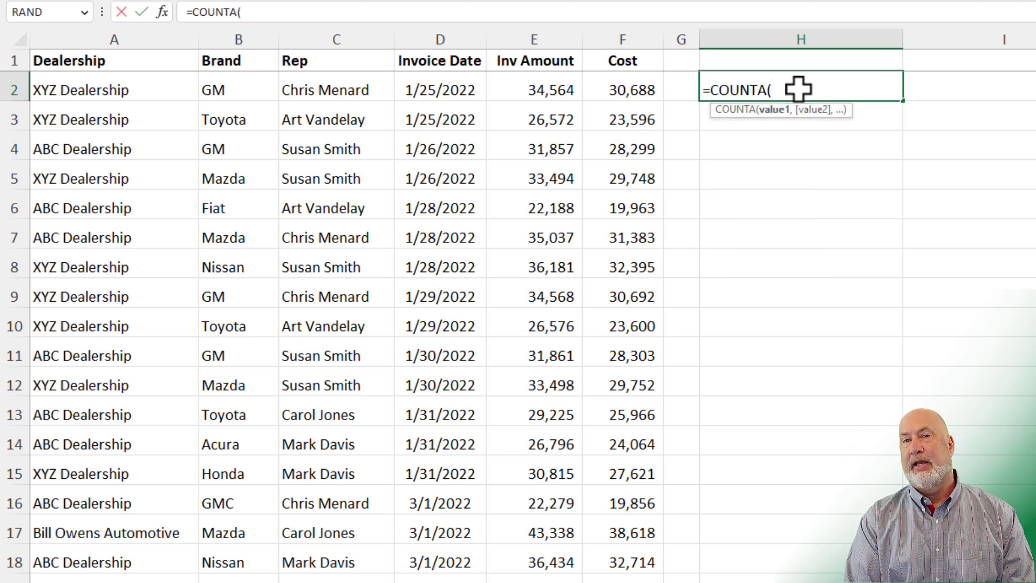
pyautogui.write('a:a')
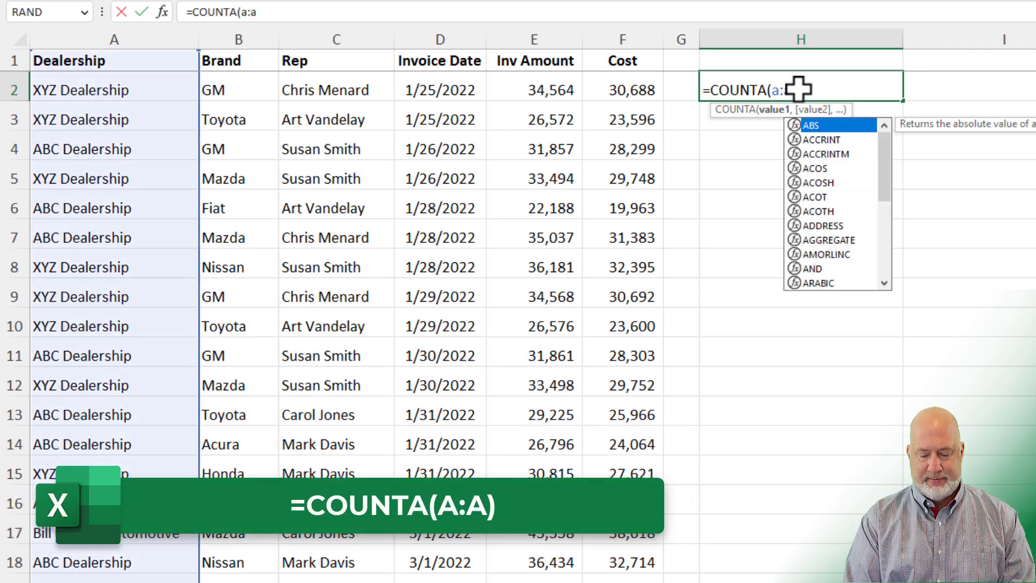
pyautogui.write(')')
pyautogui.press('Return')
# Subtract 1 from the H2 count to exclude the header, then clear H2.
pyautogui.click(798, 89)
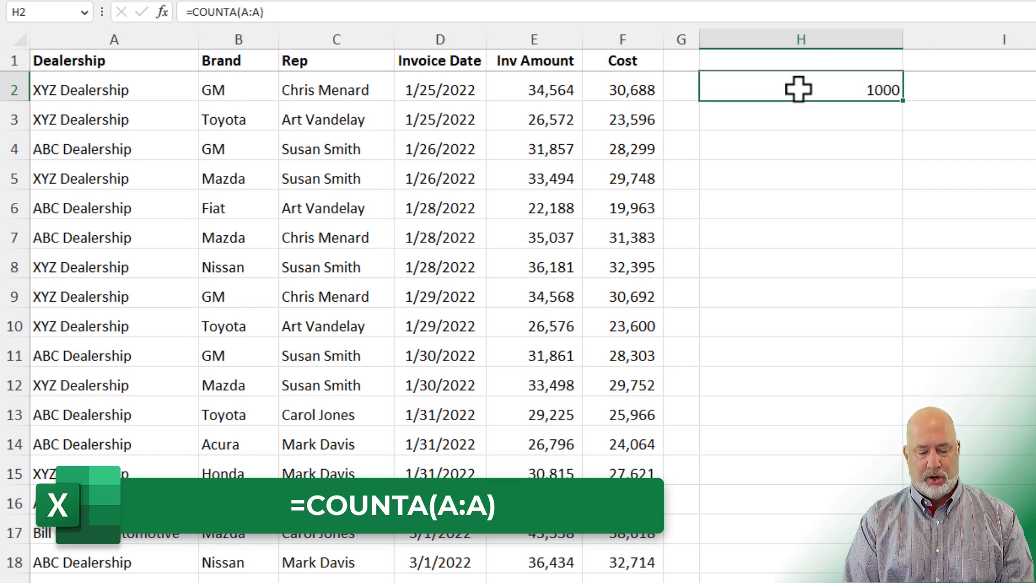
pyautogui.press('F2')
pyautogui.write('-1')
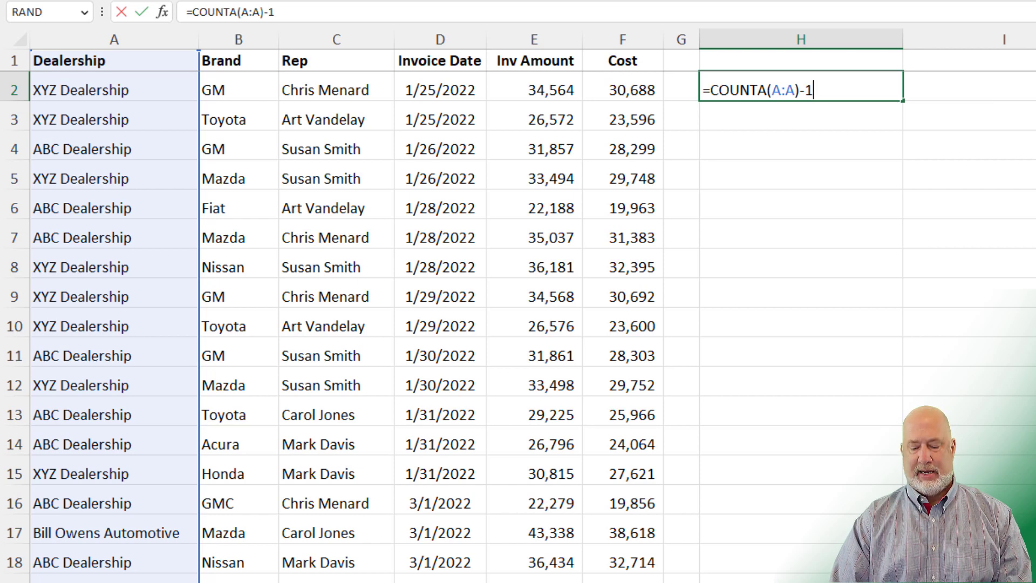
pyautogui.hotkey('ctrl', 'Return')
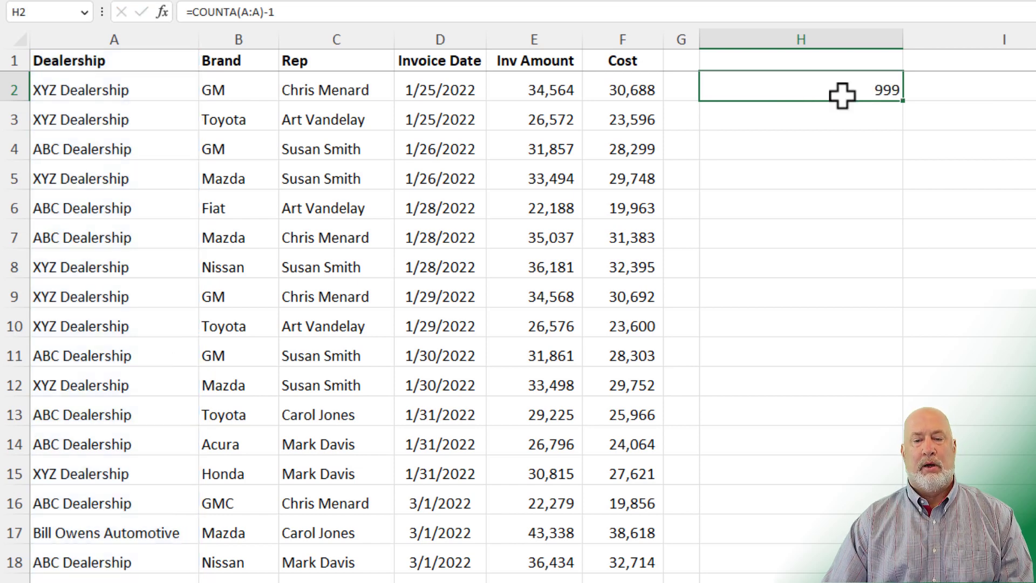
pyautogui.press('Delete')
pyautogui.press('Left')
pyautogui.press('Left')
pyautogui.press('Left')
pyautogui.press('Left')
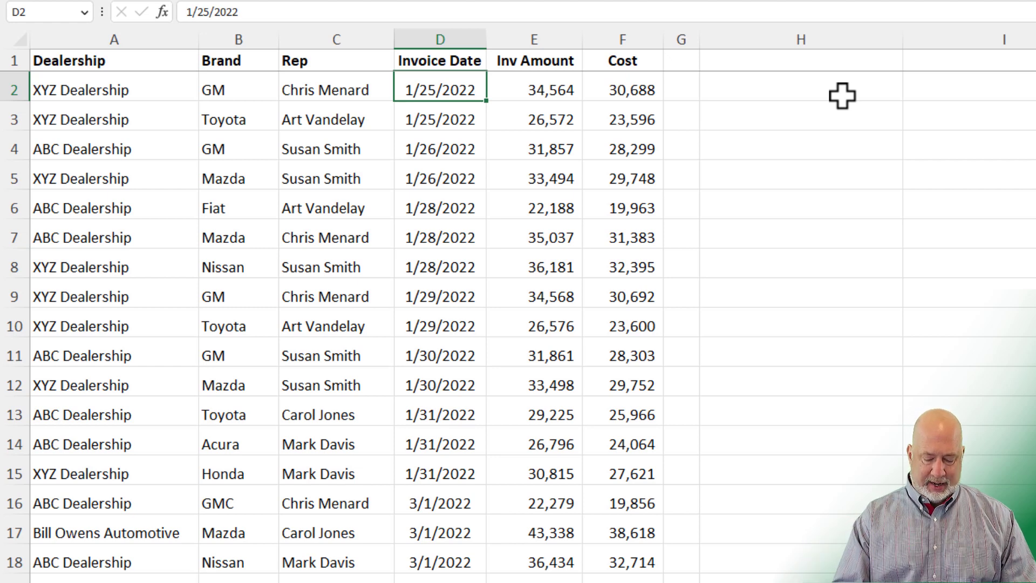
# Turn on header-row filters and view the Invoice Date filter without applying it.
pyautogui.hotkey('ctrl', 'shift', 'l')
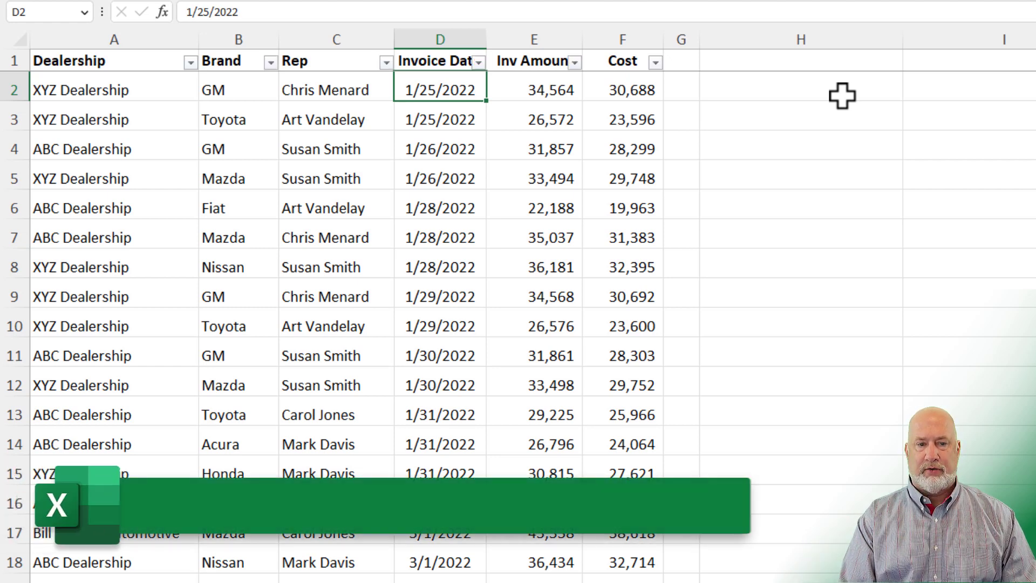
pyautogui.hotkey('ctrl', 'shift', 'l')
pyautogui.hotkey('ctrl', 'shift', 'l')
pyautogui.hotkey('ctrl', 'shift', 'l')
pyautogui.hotkey('ctrl', 'shift', 'l')
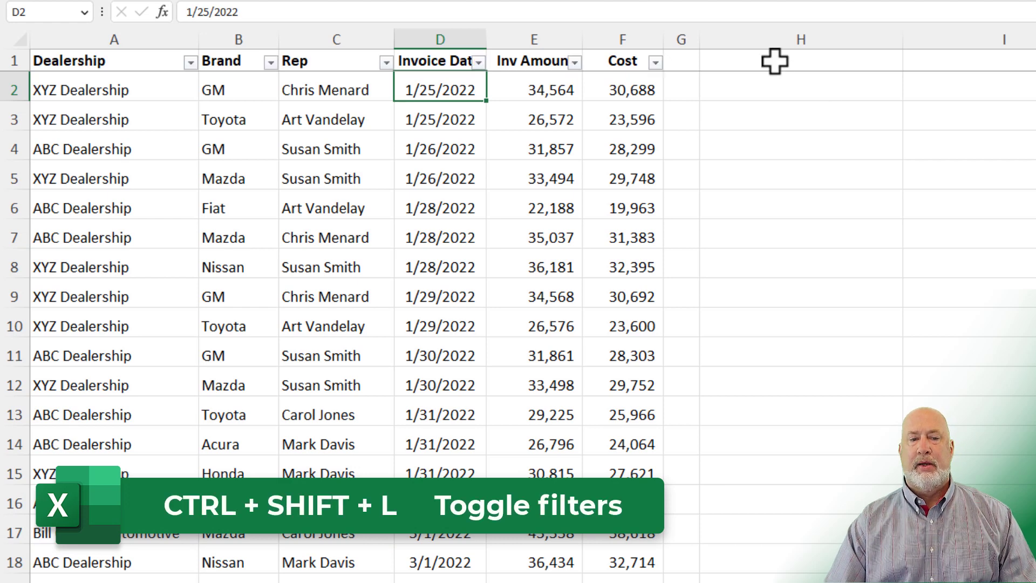
pyautogui.click(479, 63)
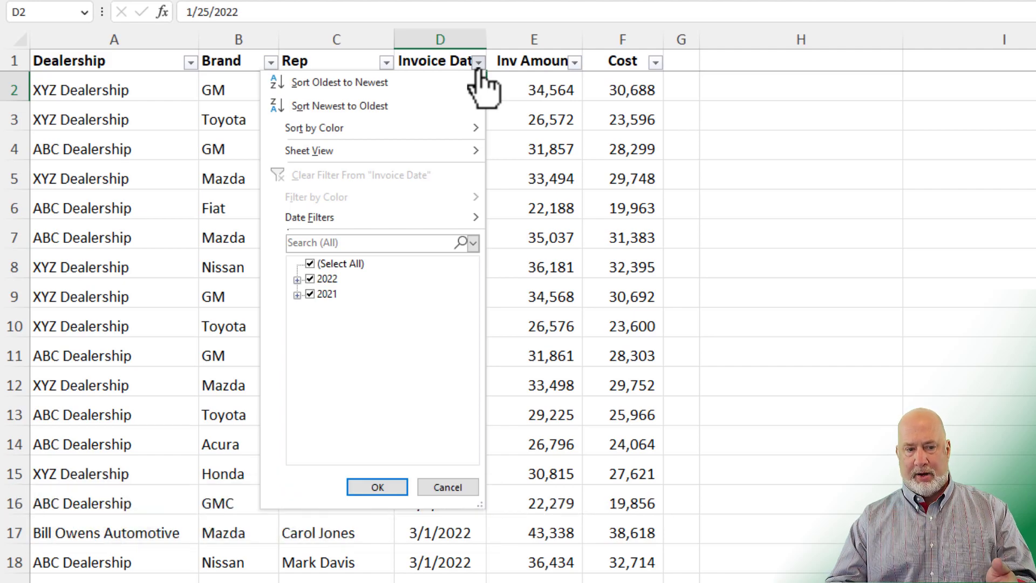
pyautogui.click(453, 488)
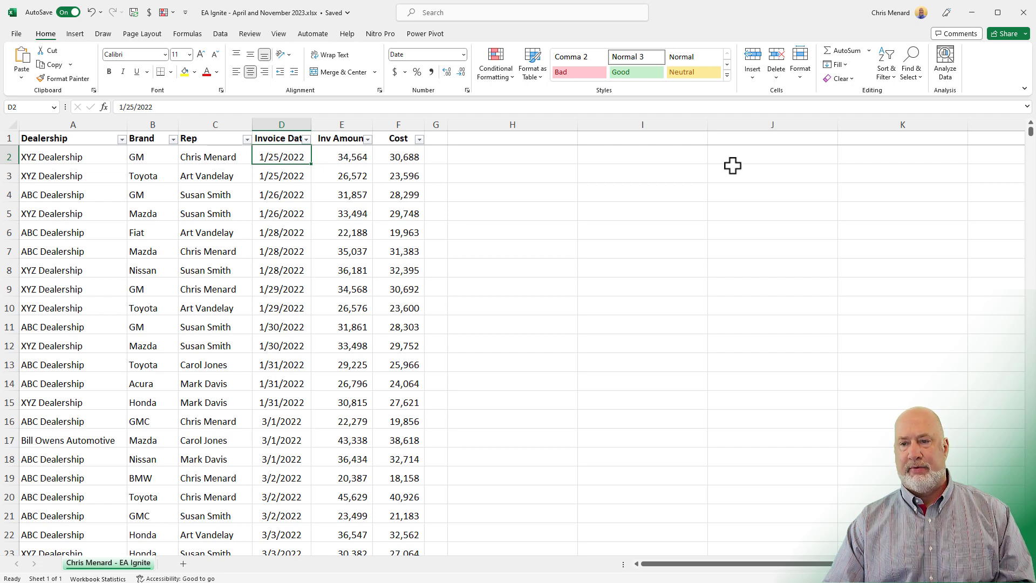
# Run Analyze Data and open the 'Percentage of total Cost for each Dealership' suggestion.
pyautogui.click(945, 70)
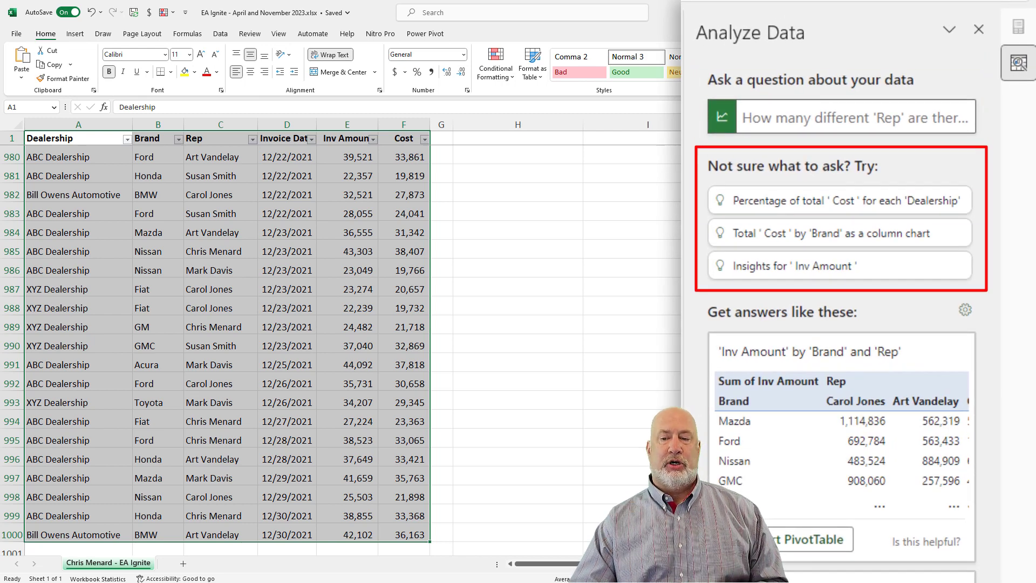
pyautogui.click(863, 208)
# Insert the Cost-by-Dealership suggestion as a PivotChart on Suggestion1 and select the chart.
pyautogui.scroll(-2, 851, 197)
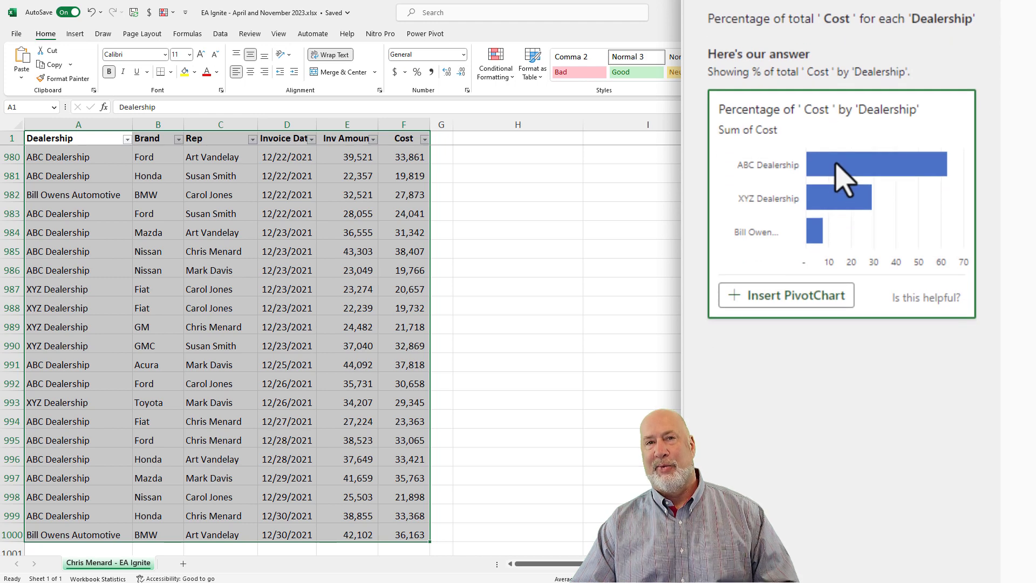
pyautogui.click(803, 303)
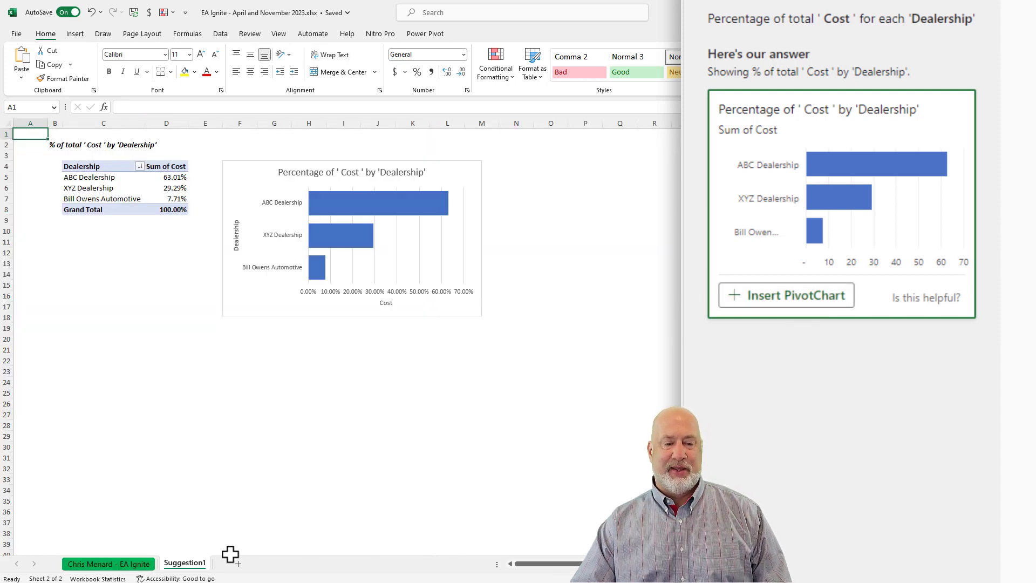
pyautogui.scroll(2, 345, 269)
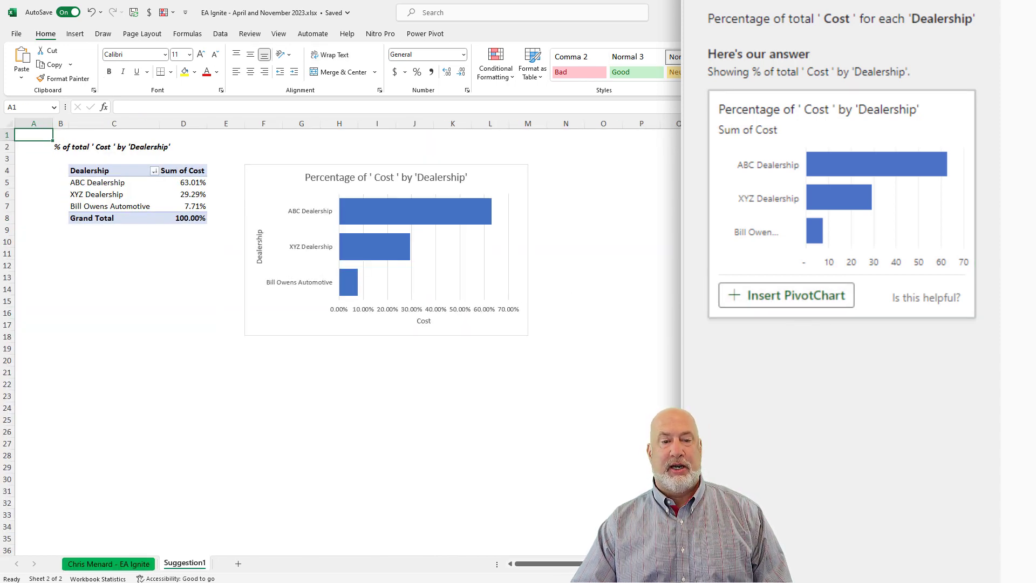
pyautogui.click(351, 194)
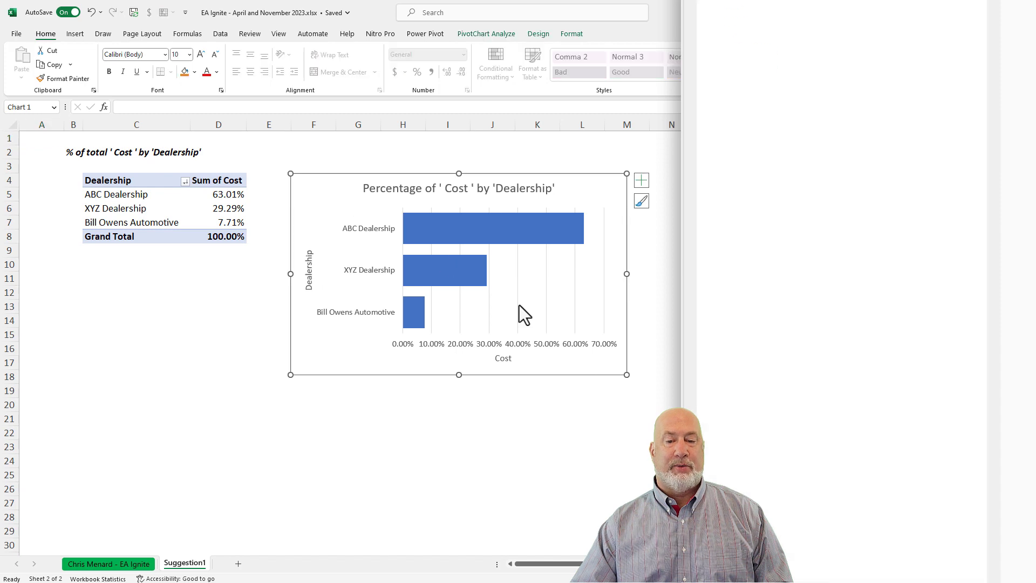
# Enlarge the Suggestion1 chart and give it a dark style.
pyautogui.moveTo(623, 372); pyautogui.dragTo(717, 436)
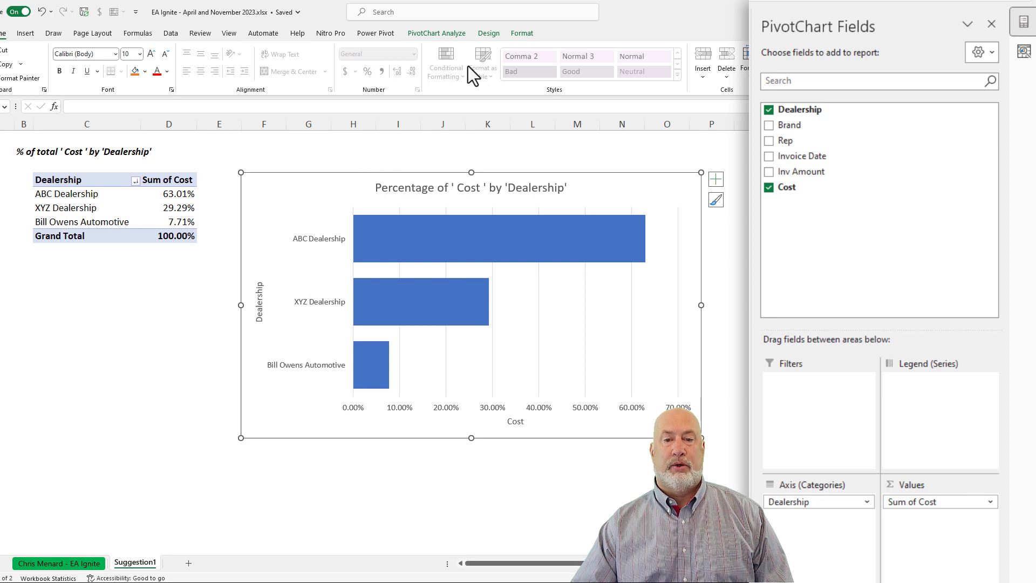
pyautogui.click(488, 33)
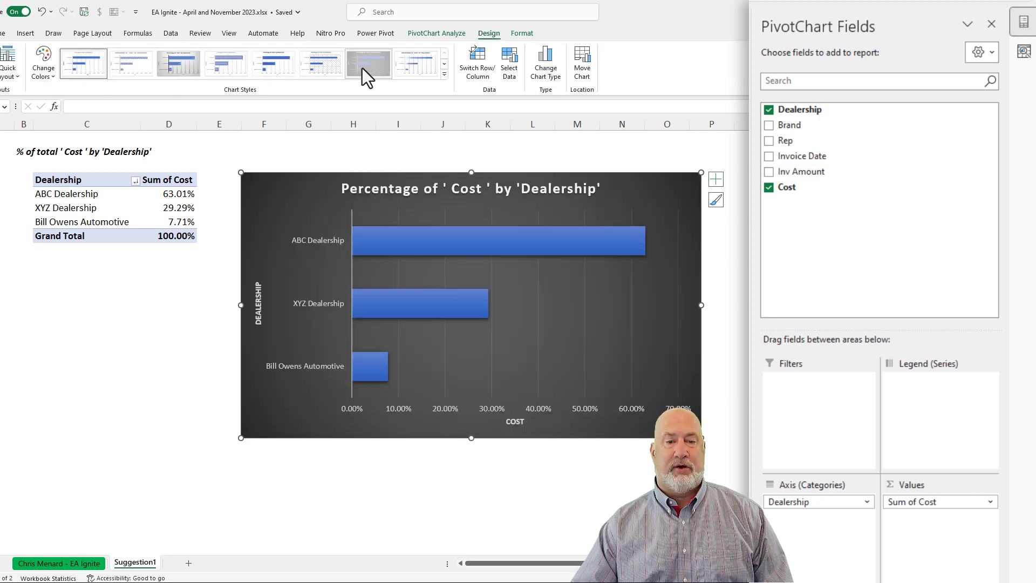
pyautogui.click(361, 68)
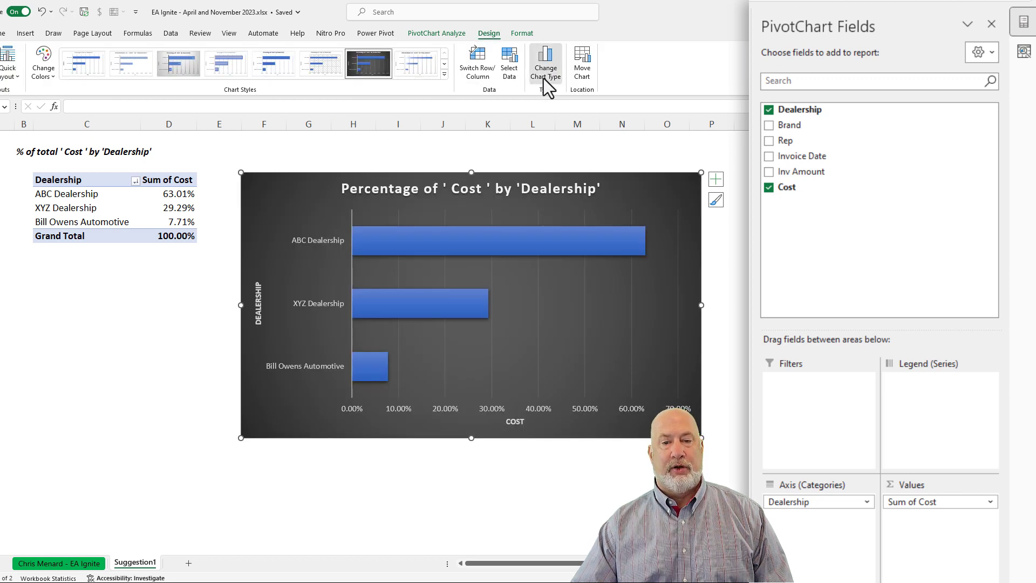
# Make it a pie with a light style showing percentage labels and legend, then return to the data.
pyautogui.click(543, 79)
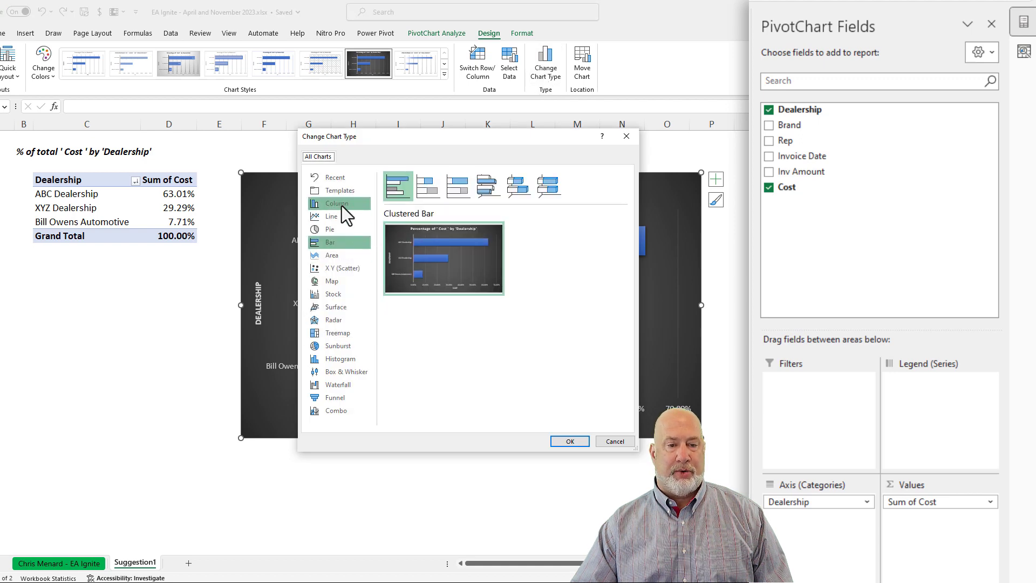
pyautogui.click(335, 230)
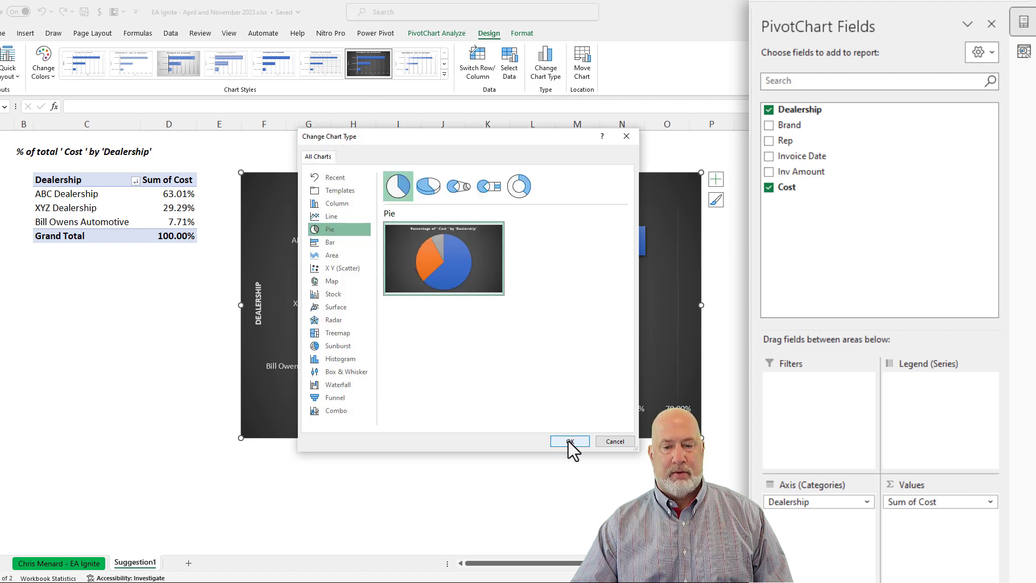
pyautogui.click(569, 440)
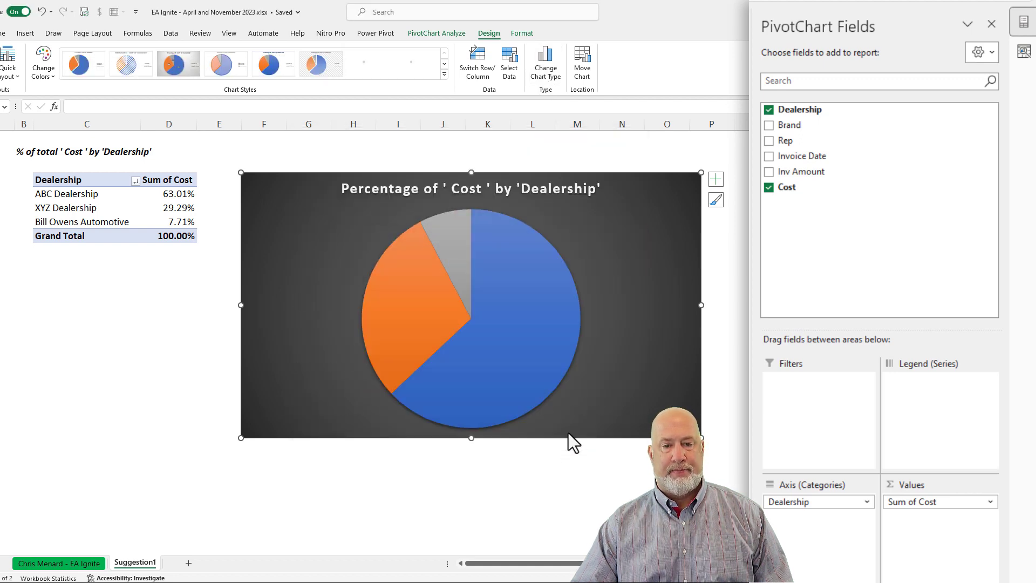
pyautogui.click(193, 73)
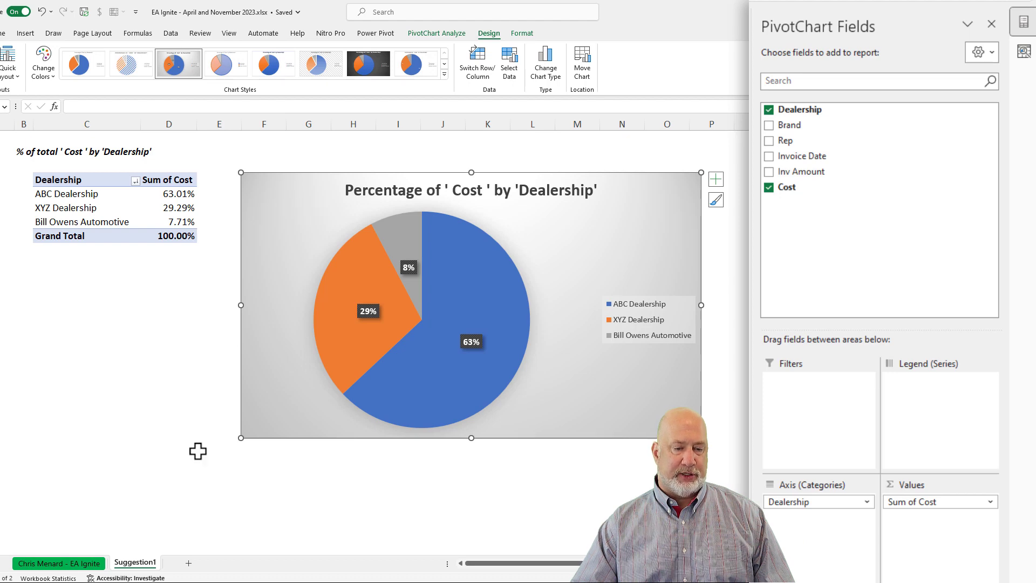
pyautogui.click(97, 563)
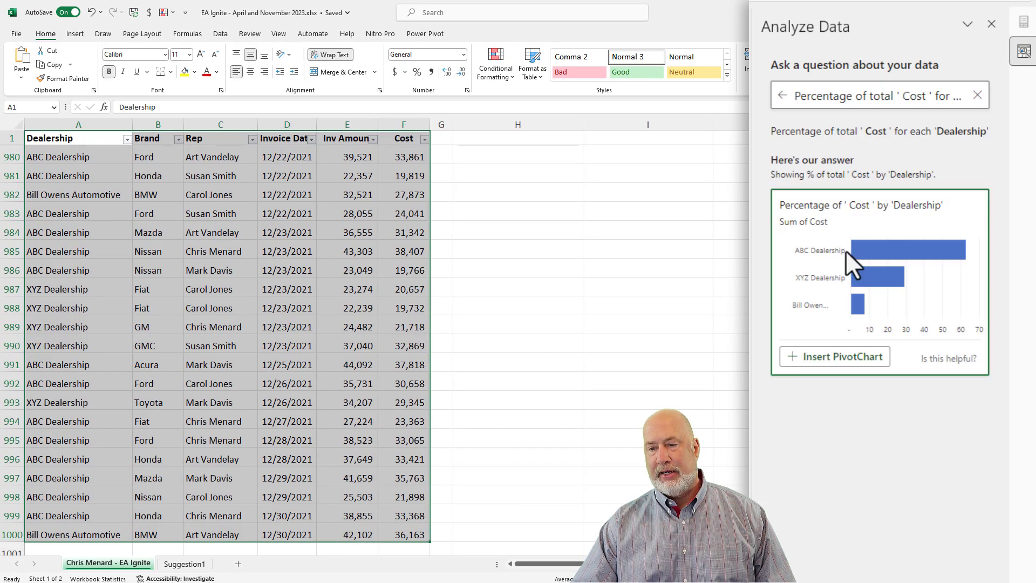
# Insert the Inv Amount by Brand and Rep PivotTable as Suggestion2, zoom in, and return to the sales sheet.
pyautogui.click(782, 97)
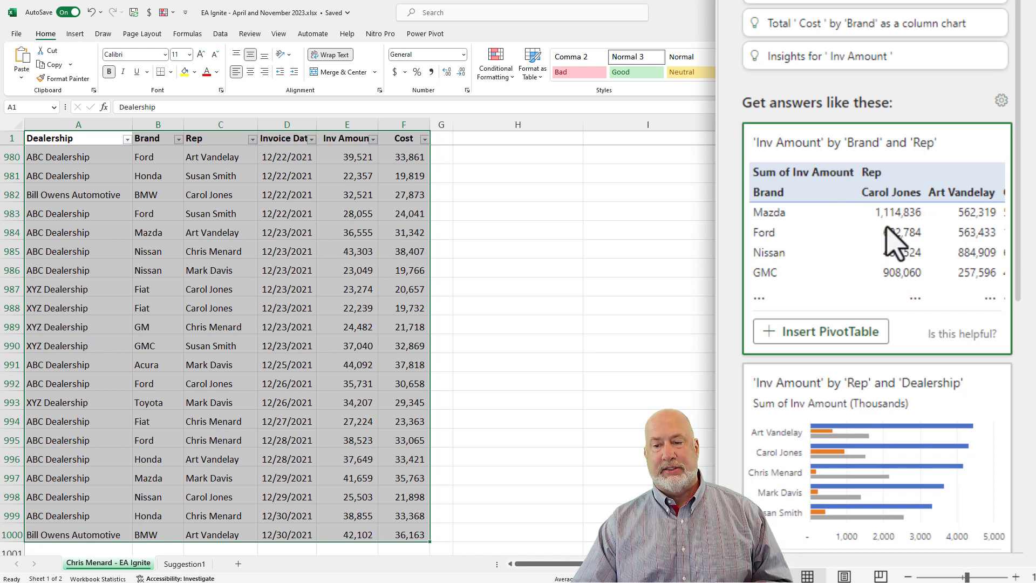
pyautogui.click(832, 338)
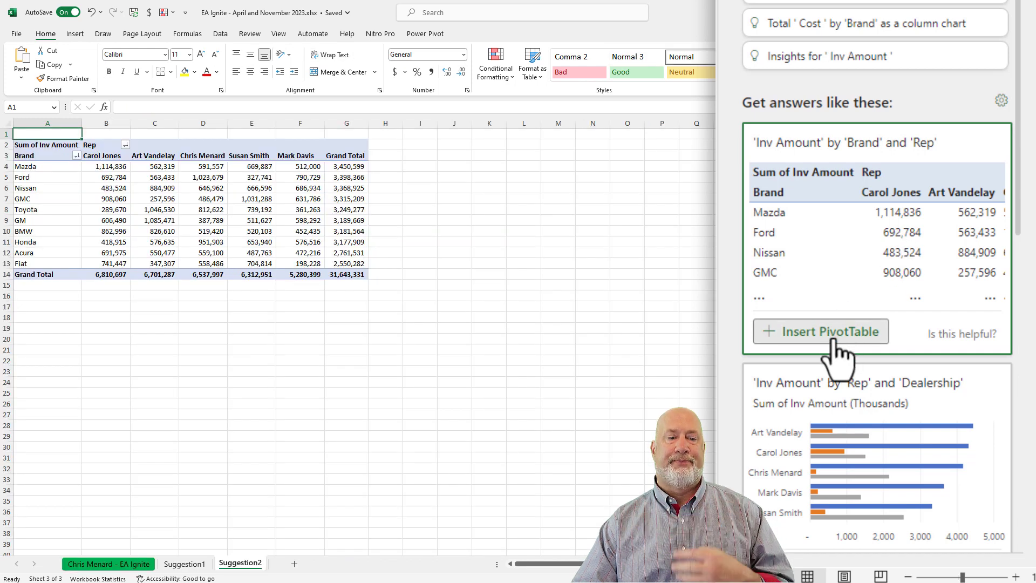
pyautogui.click(1015, 576)
pyautogui.click(1016, 577)
pyautogui.click(1015, 576)
pyautogui.click(1015, 576)
pyautogui.click(1016, 576)
pyautogui.click(259, 222)
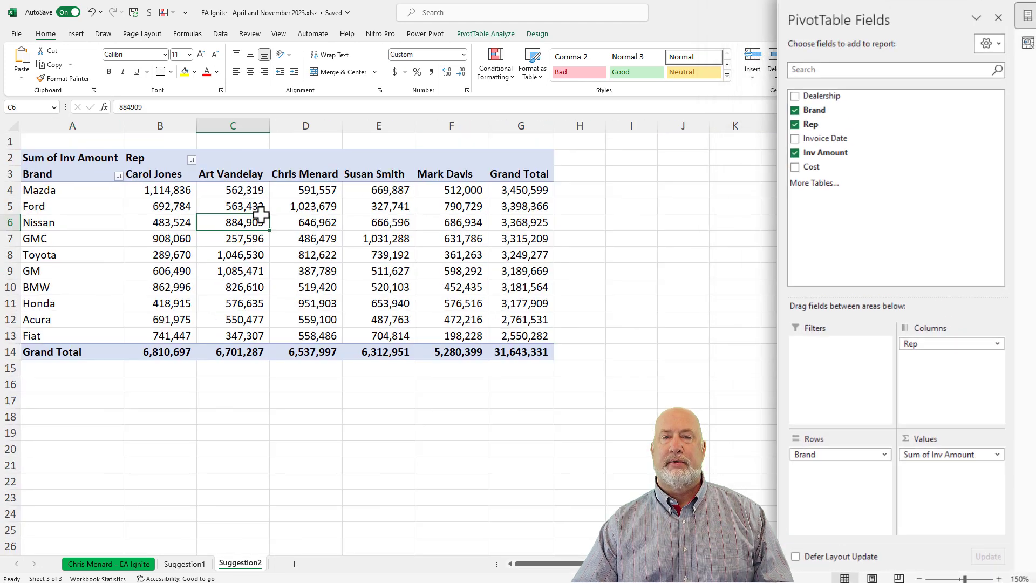
pyautogui.click(132, 564)
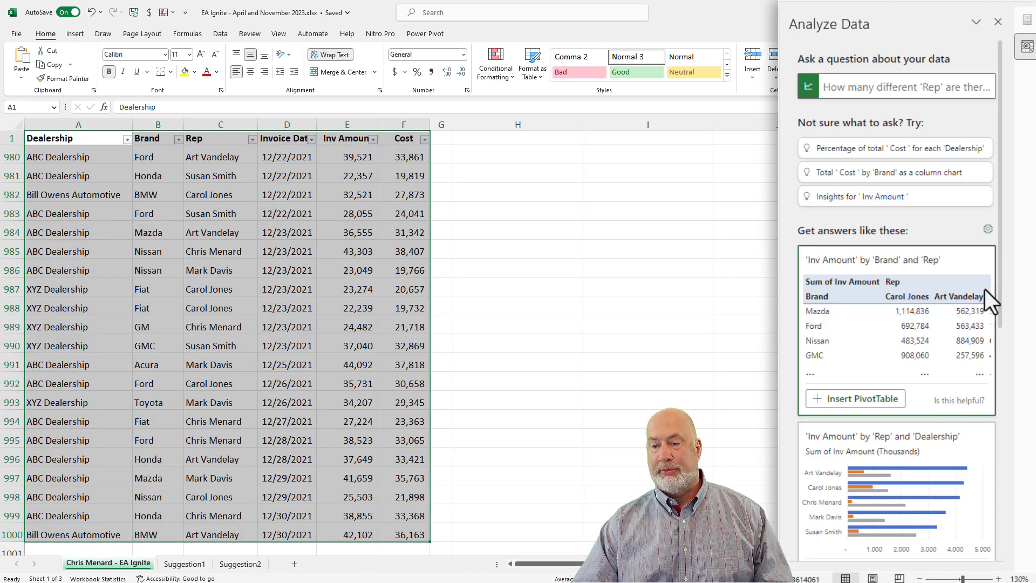
# Insert the Inv Amount by Rep and Dealership PivotChart, then place it below the table and enlarge it.
pyautogui.moveTo(999, 299); pyautogui.dragTo(996, 443)
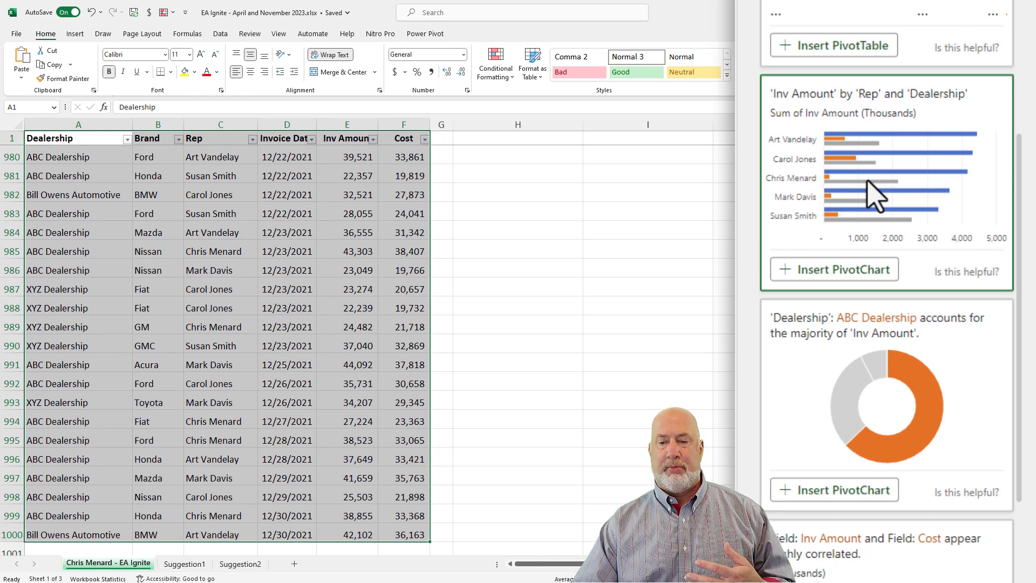
pyautogui.click(863, 276)
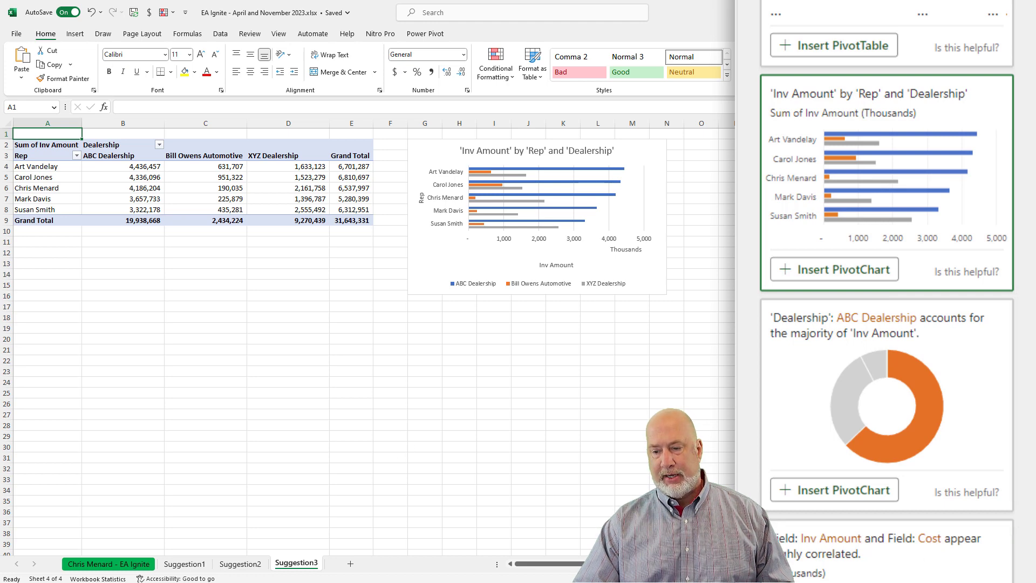
pyautogui.keyDown('ctrl'); pyautogui.scroll(2, 539, 269); pyautogui.keyUp('ctrl')
pyautogui.moveTo(553, 167); pyautogui.dragTo(73, 287)
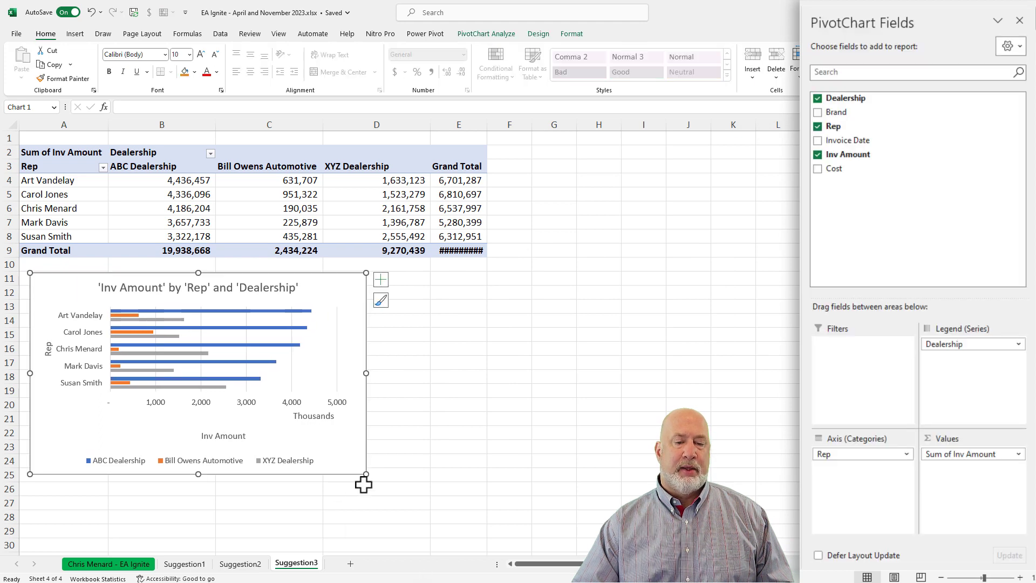
pyautogui.moveTo(365, 476); pyautogui.dragTo(487, 536)
# Widen column E until the 31,643,331 grand total is fully visible.
pyautogui.moveTo(489, 127); pyautogui.dragTo(501, 128)
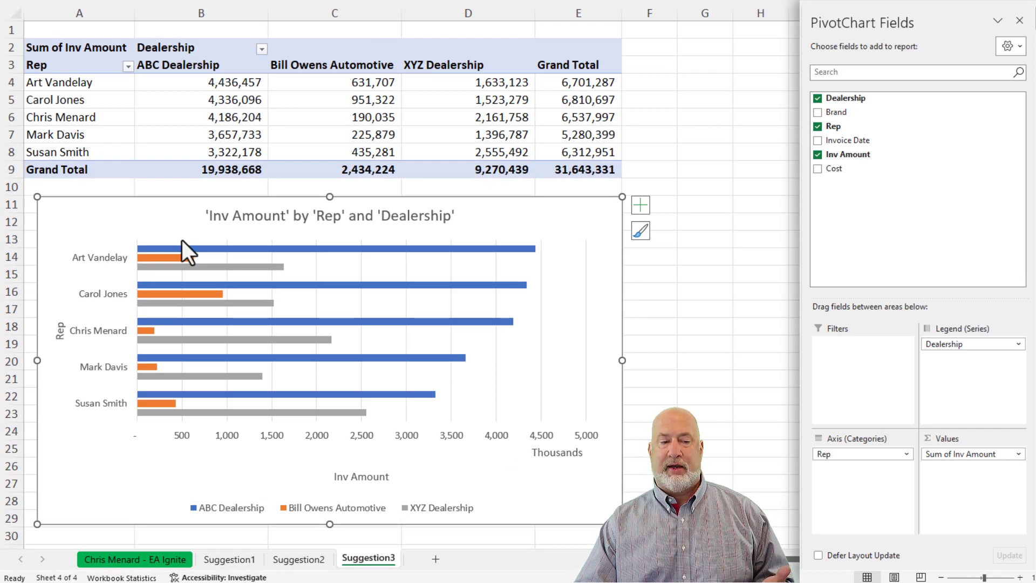
pyautogui.moveTo(196, 246)
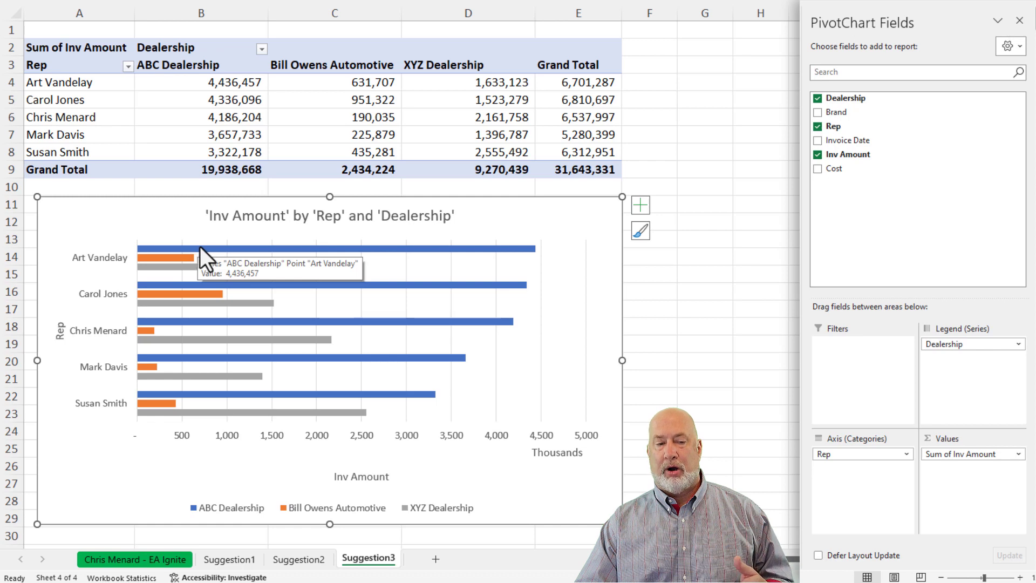
pyautogui.moveTo(211, 287)
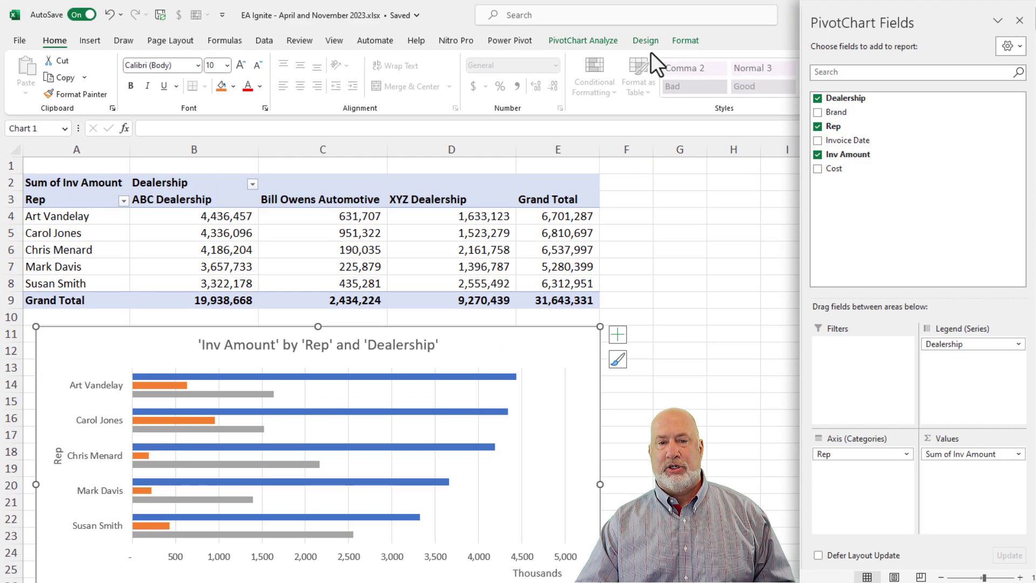
# Switch the Suggestion3 chart's rows and columns, apply a dark style, widen it, and return to the data.
pyautogui.click(646, 41)
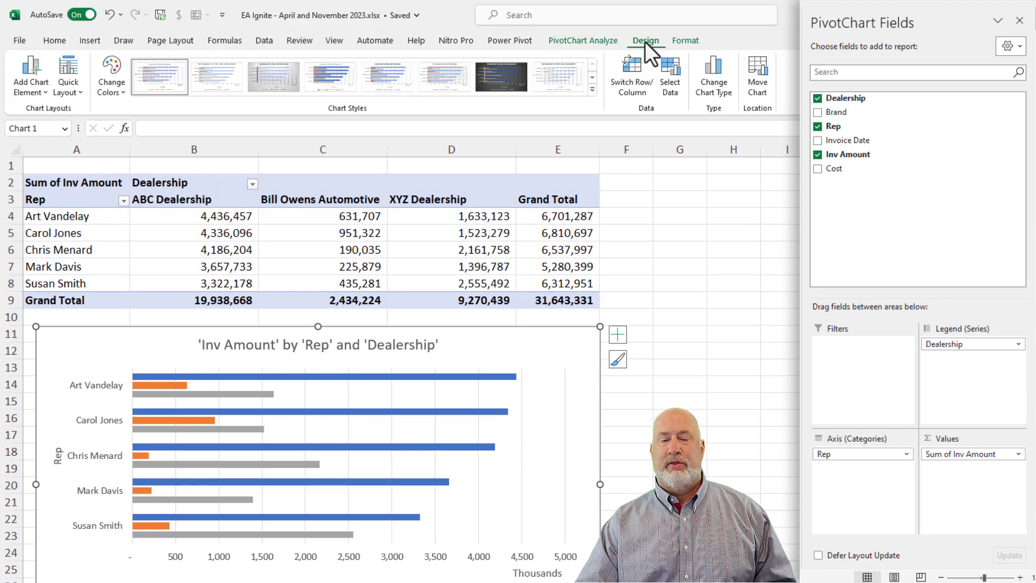
pyautogui.click(634, 90)
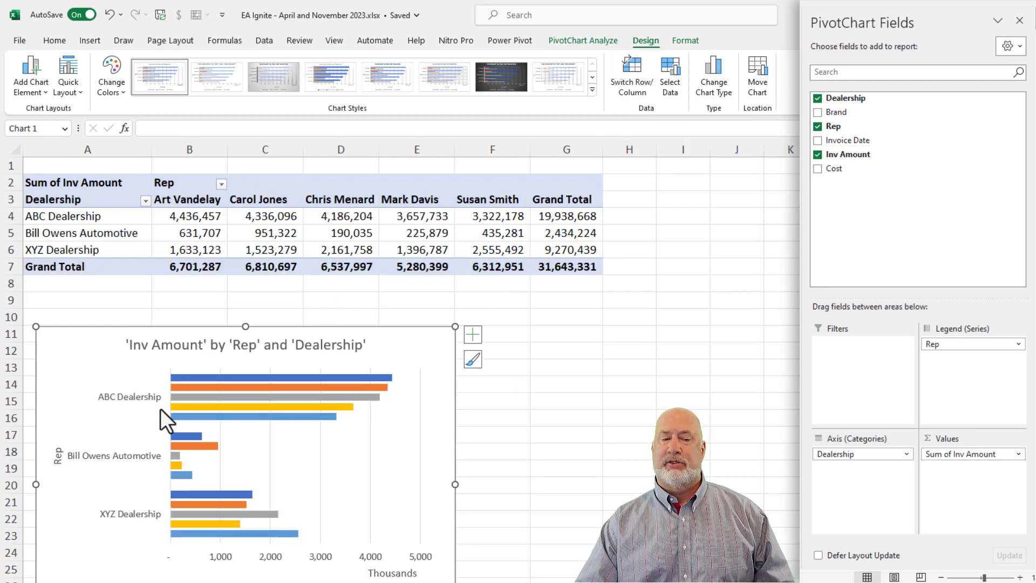
pyautogui.click(500, 77)
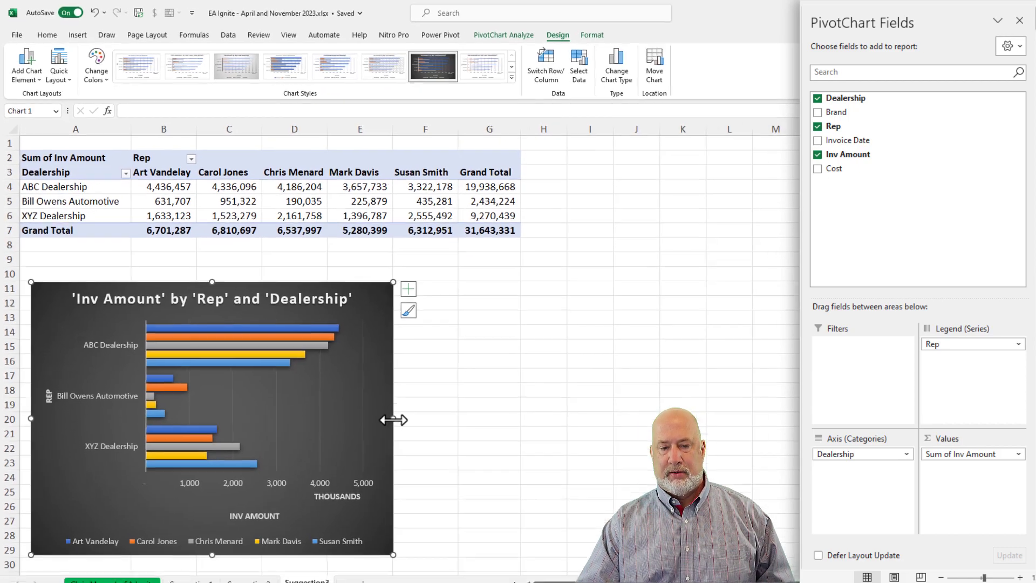
pyautogui.moveTo(393, 420); pyautogui.dragTo(608, 405)
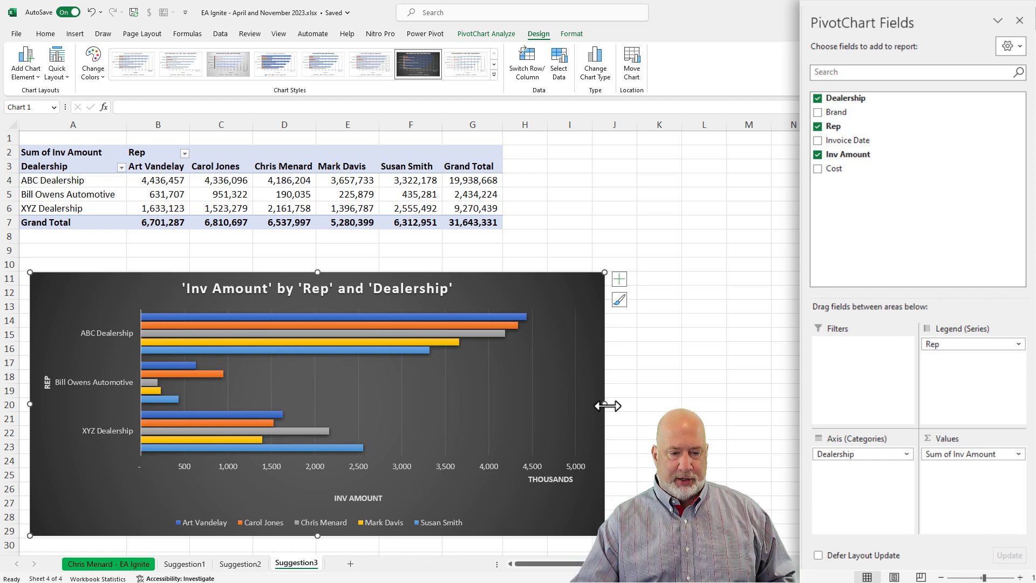
pyautogui.click(121, 566)
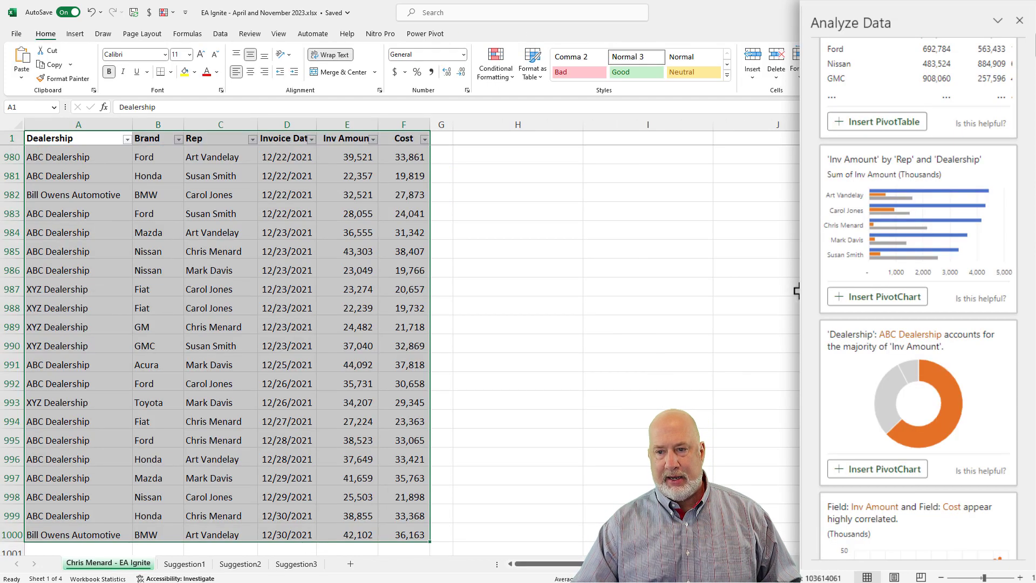
# Load more Analyze Data insights and browse the outlier and majority-of-Cost cards.
pyautogui.scroll(-3, 1009, 294)
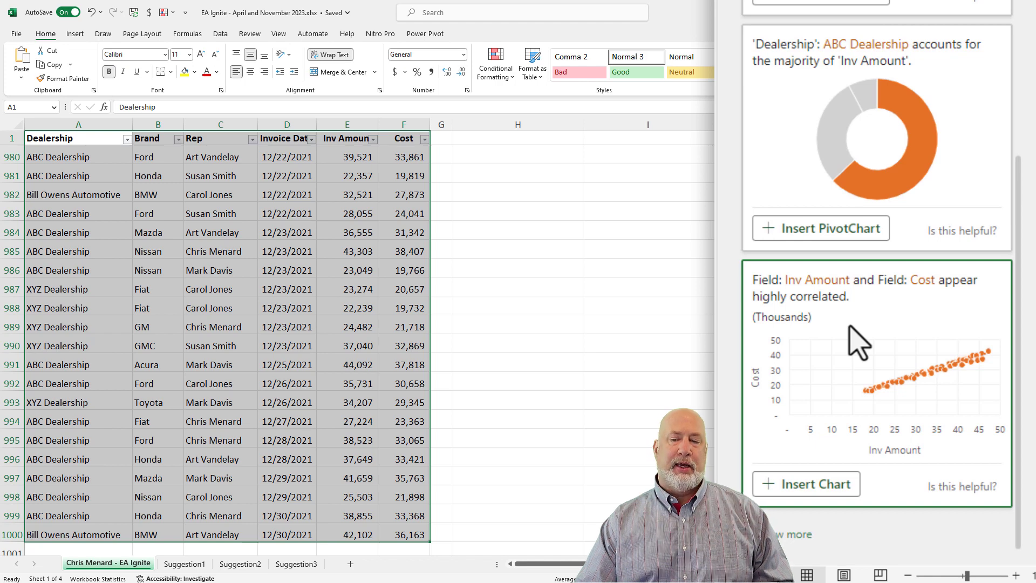
pyautogui.scroll(10, 857, 341)
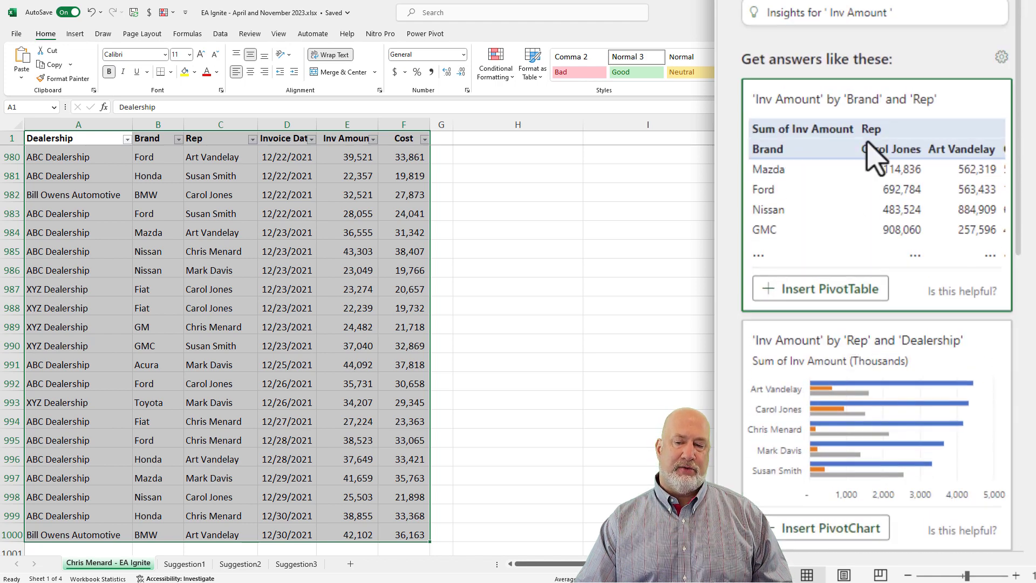
pyautogui.scroll(-6, 887, 227)
pyautogui.scroll(-4, 896, 226)
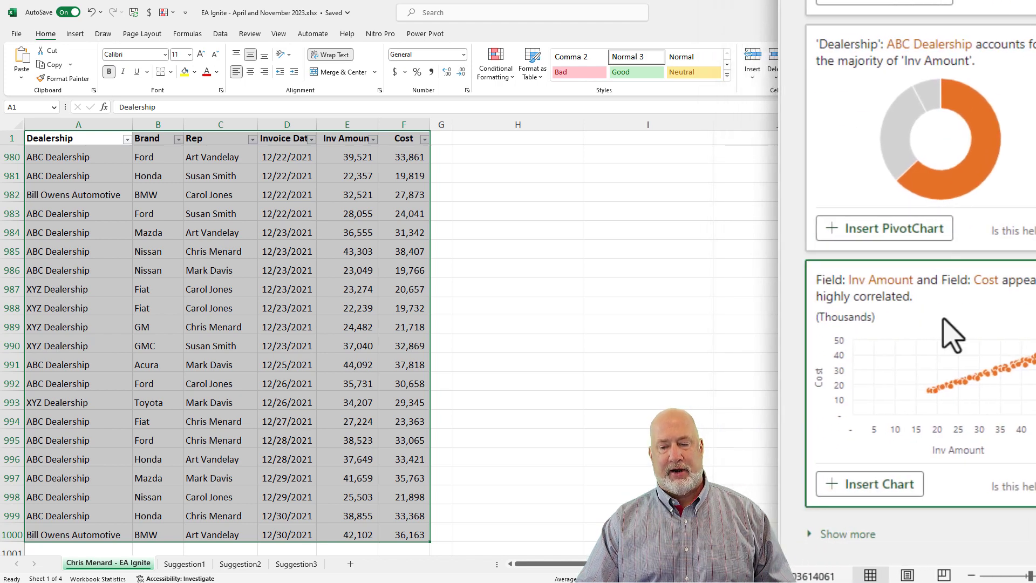
pyautogui.click(856, 535)
pyautogui.scroll(-8, 944, 262)
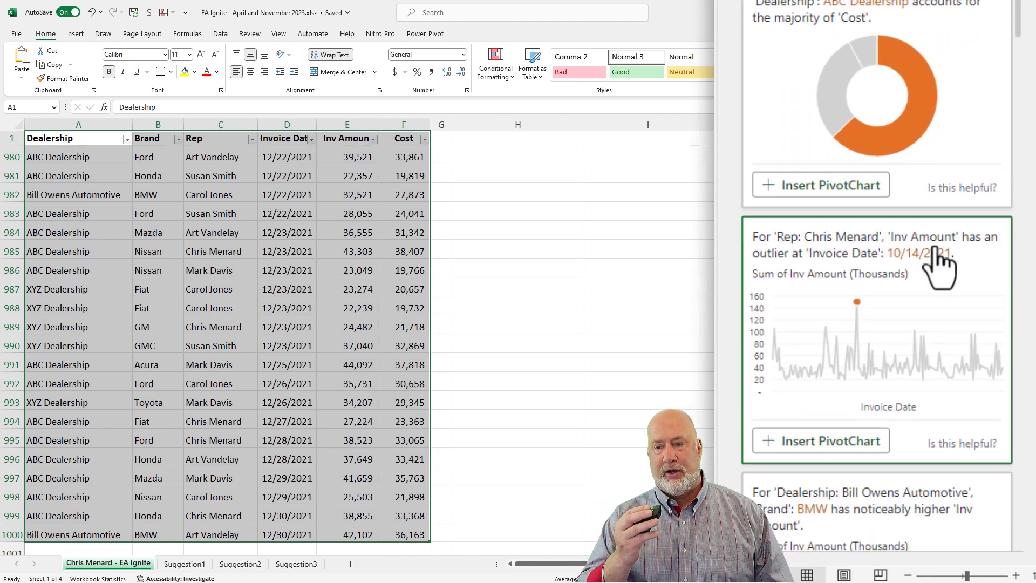
pyautogui.scroll(-6, 939, 264)
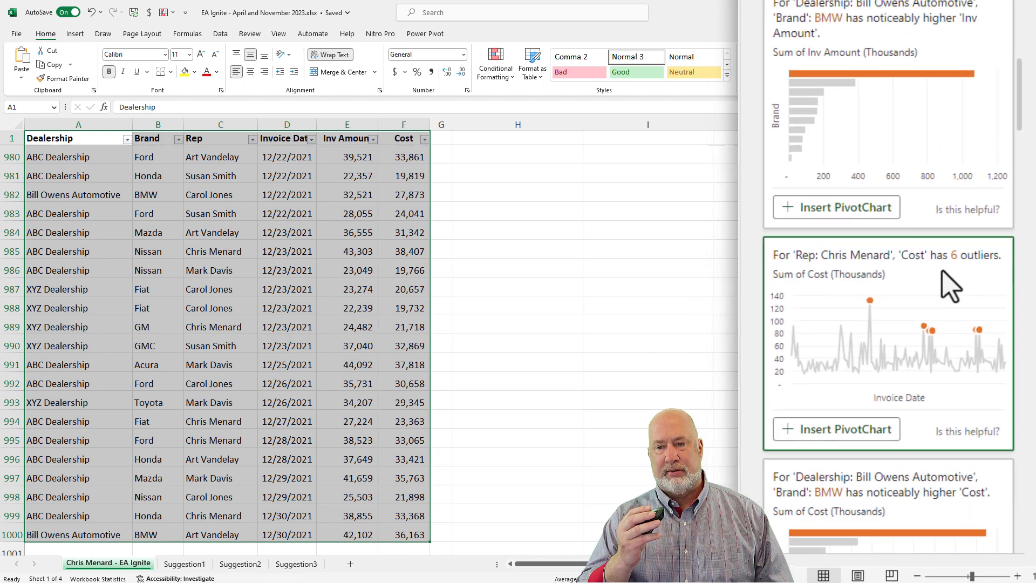
pyautogui.scroll(-5, 962, 337)
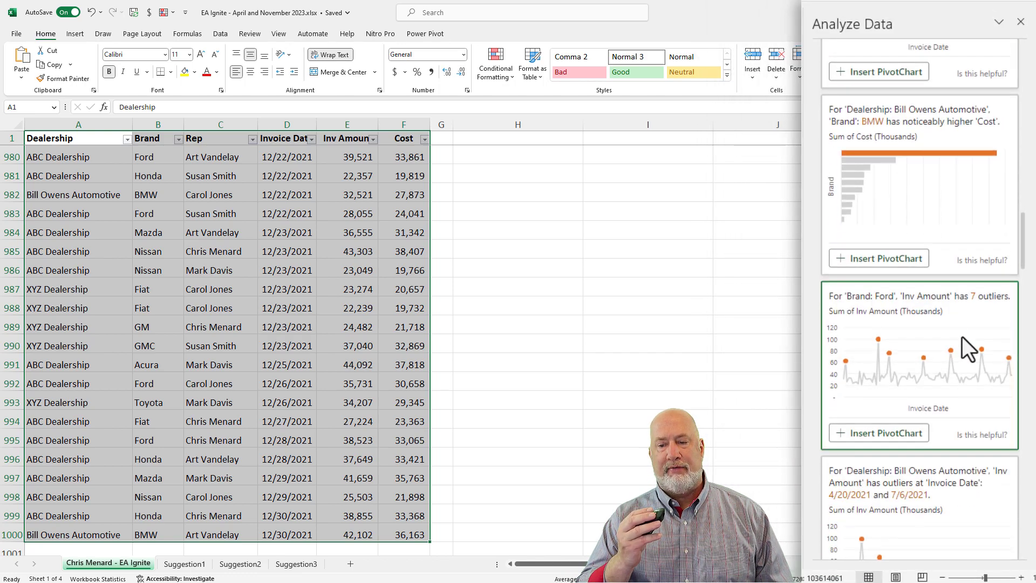
pyautogui.scroll(-5, 962, 337)
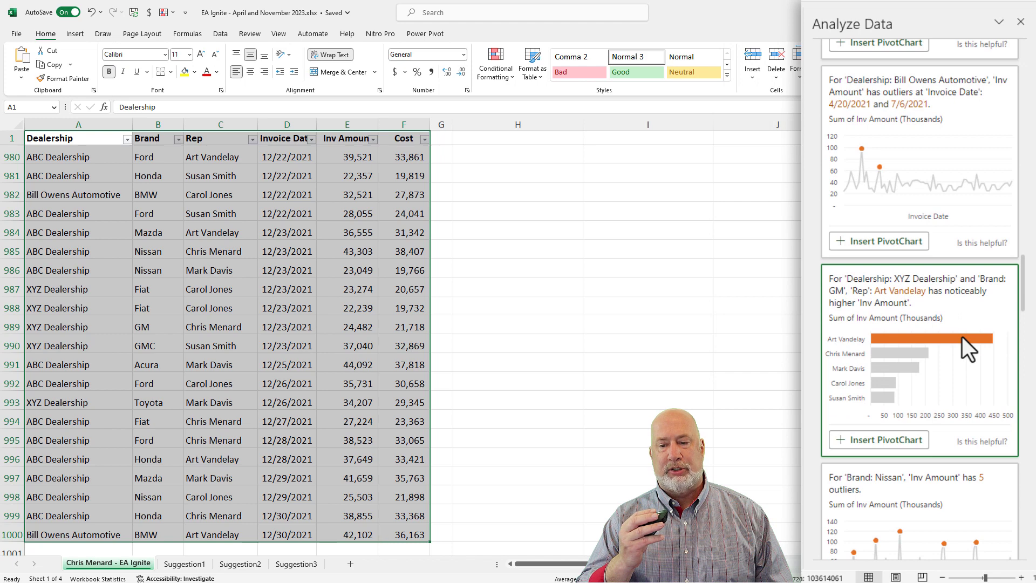
pyautogui.scroll(-6, 962, 336)
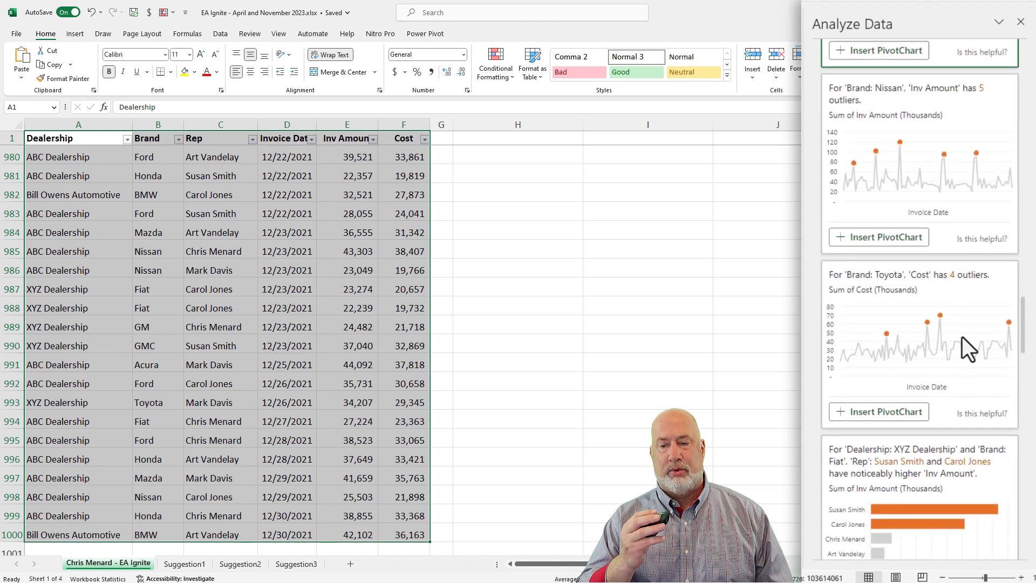
pyautogui.scroll(-6, 962, 336)
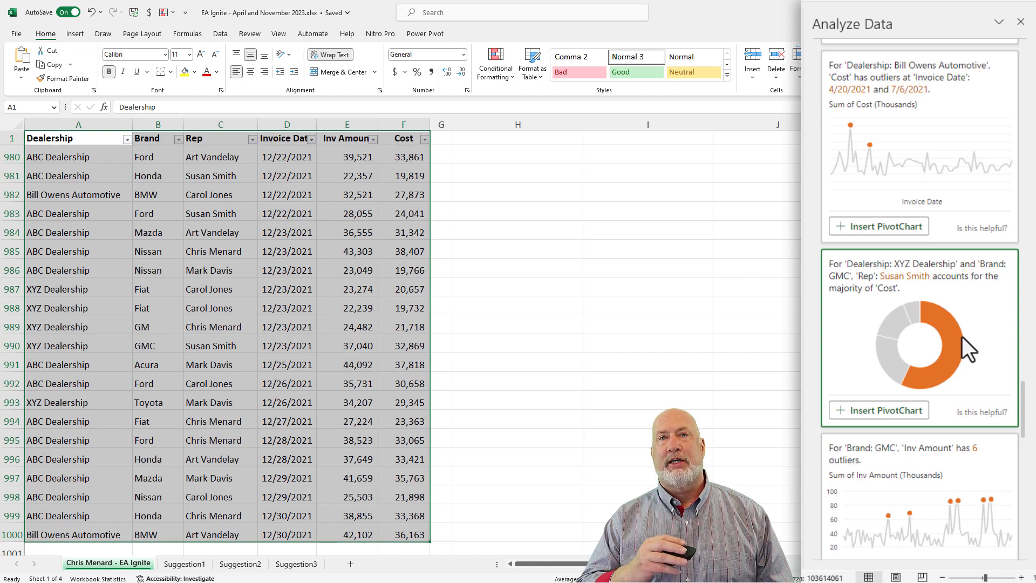
pyautogui.scroll(-6, 963, 337)
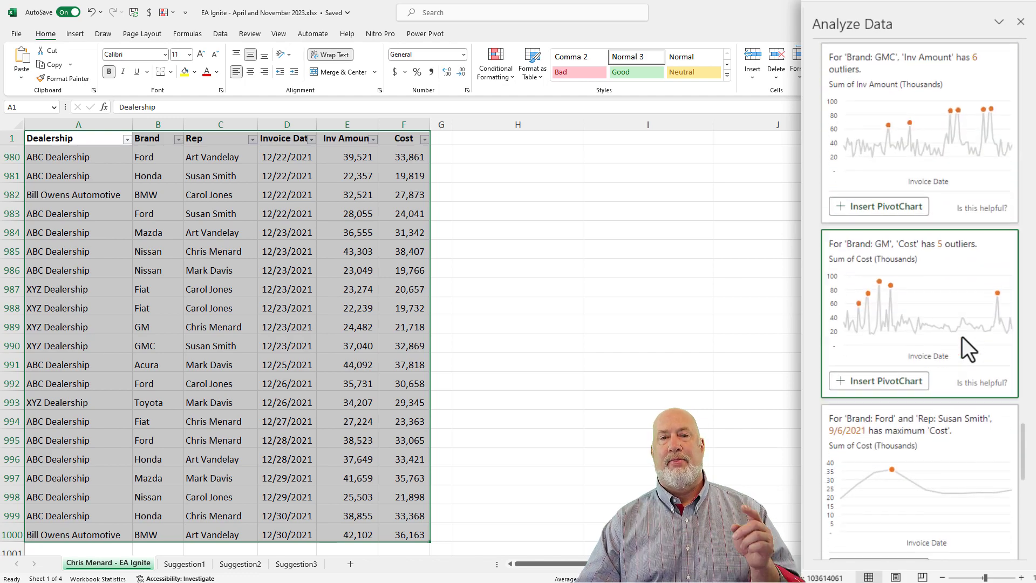
pyautogui.scroll(15, 883, 331)
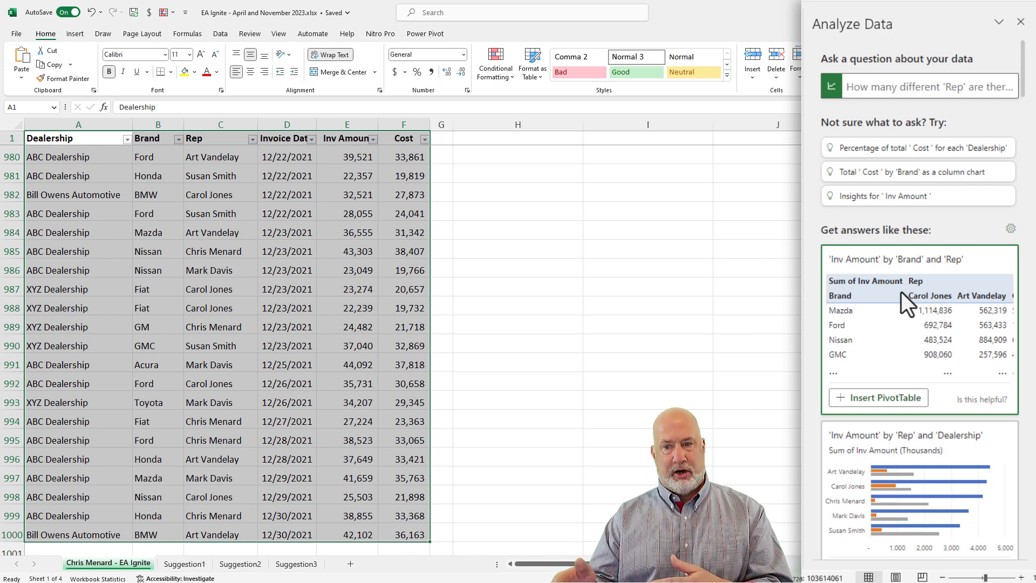
# Ask Analyze Data 'what was the total inv amount for Ford'.
pyautogui.click(886, 92)
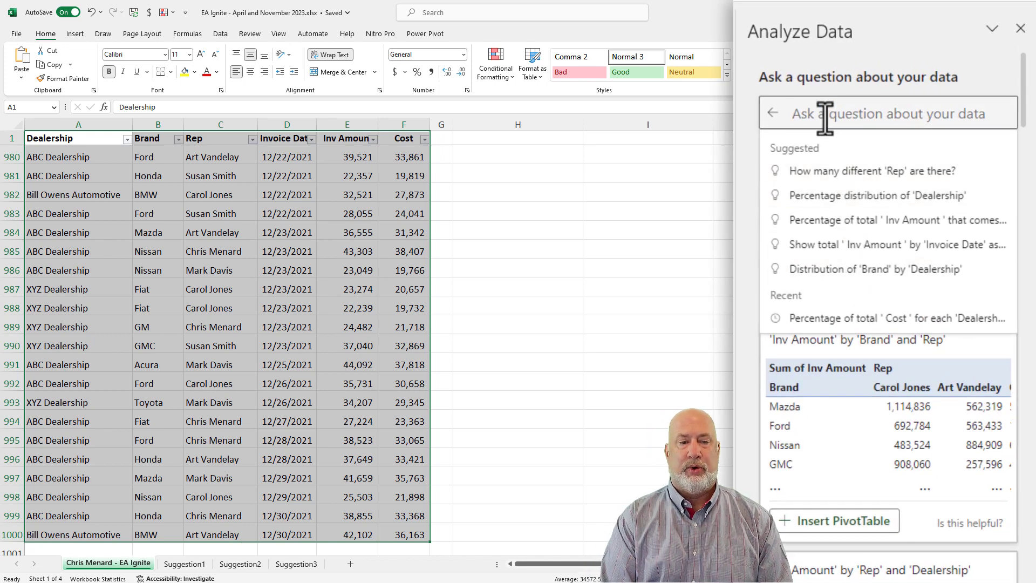
pyautogui.write('what')
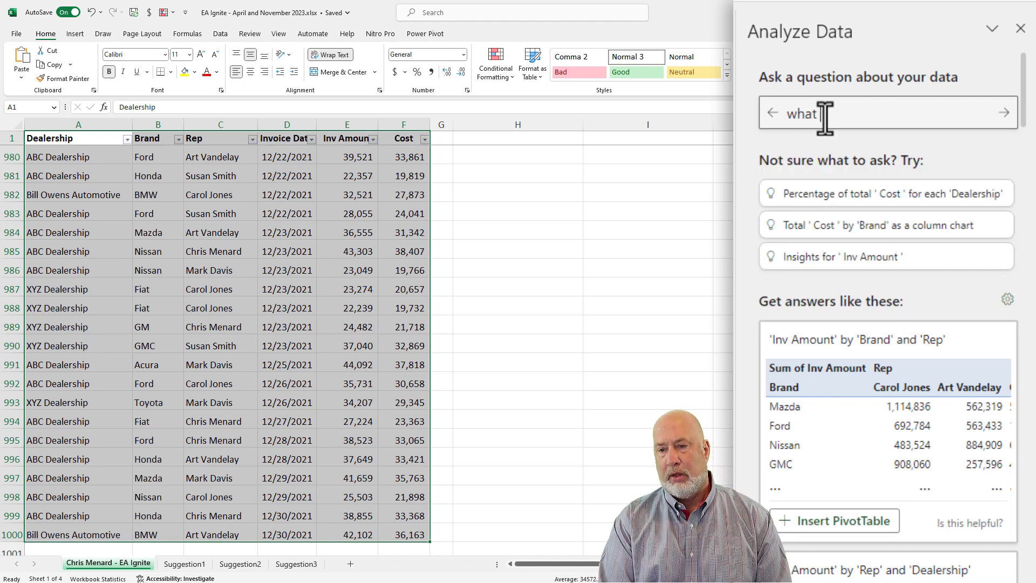
pyautogui.write(' was the tot')
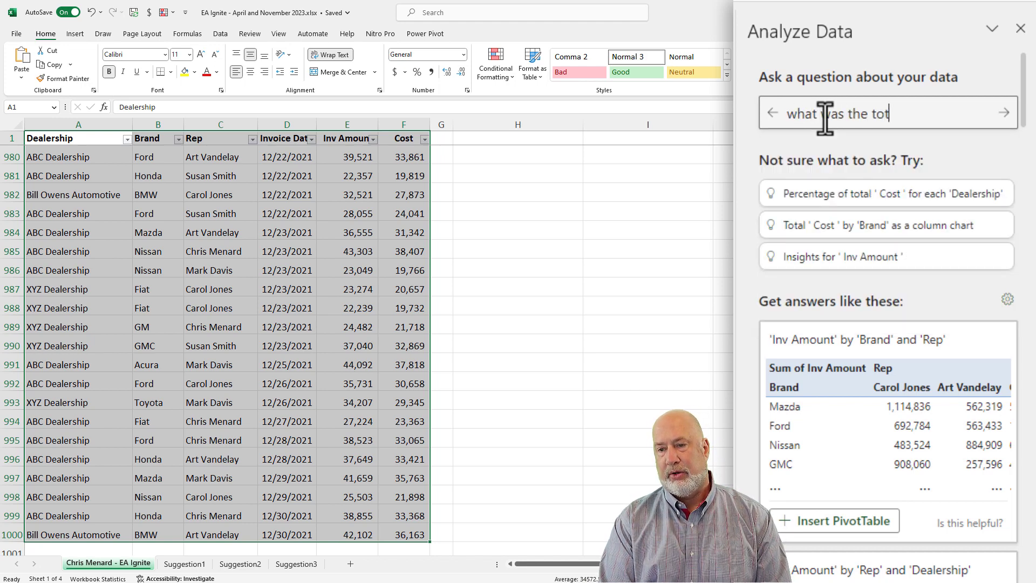
pyautogui.write('al inv ')
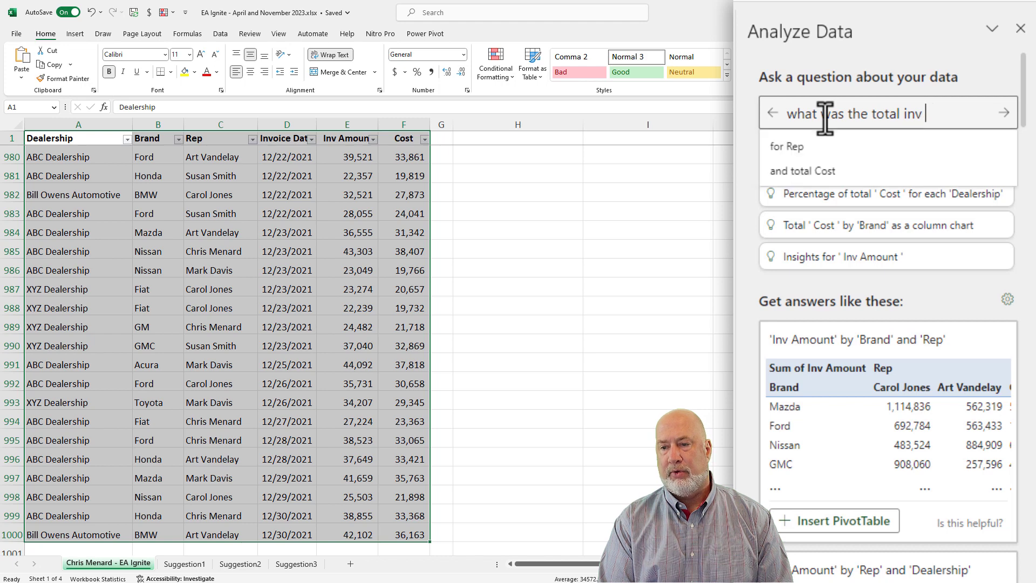
pyautogui.write('amount for Ford')
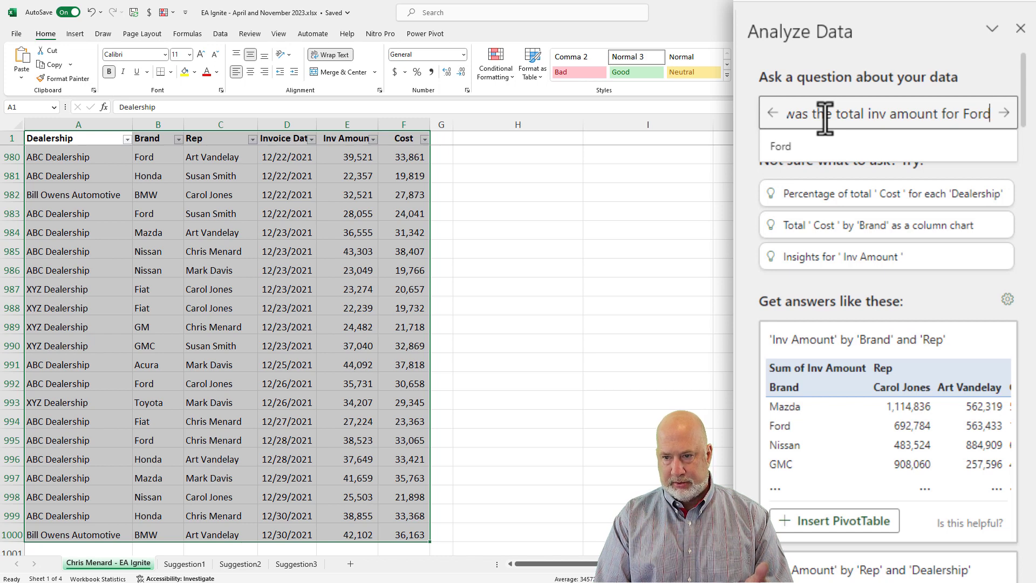
pyautogui.press('Return')
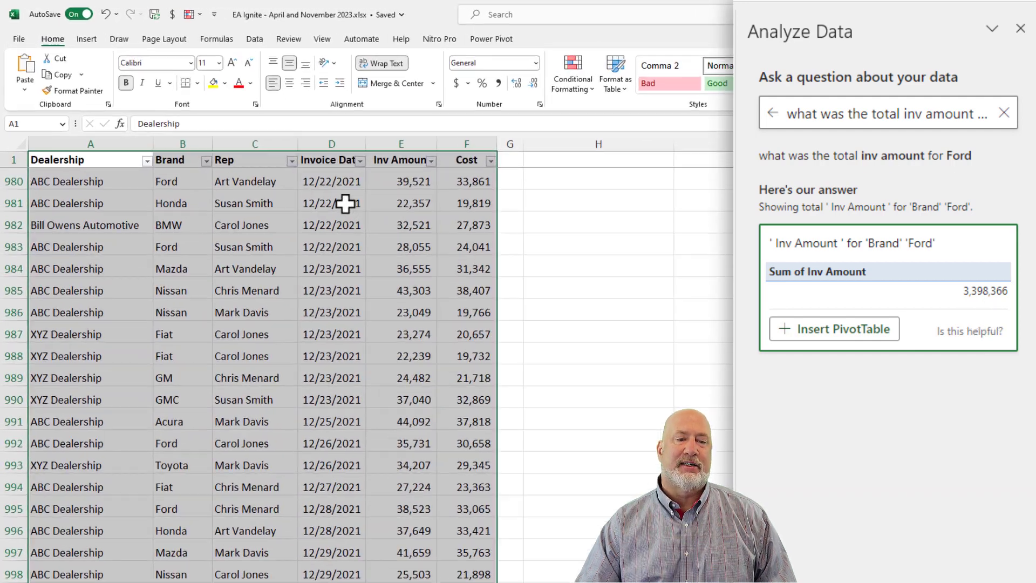
# Filter Brand to Ford only and select the Inv Amount column to read its sum.
pyautogui.click(345, 203)
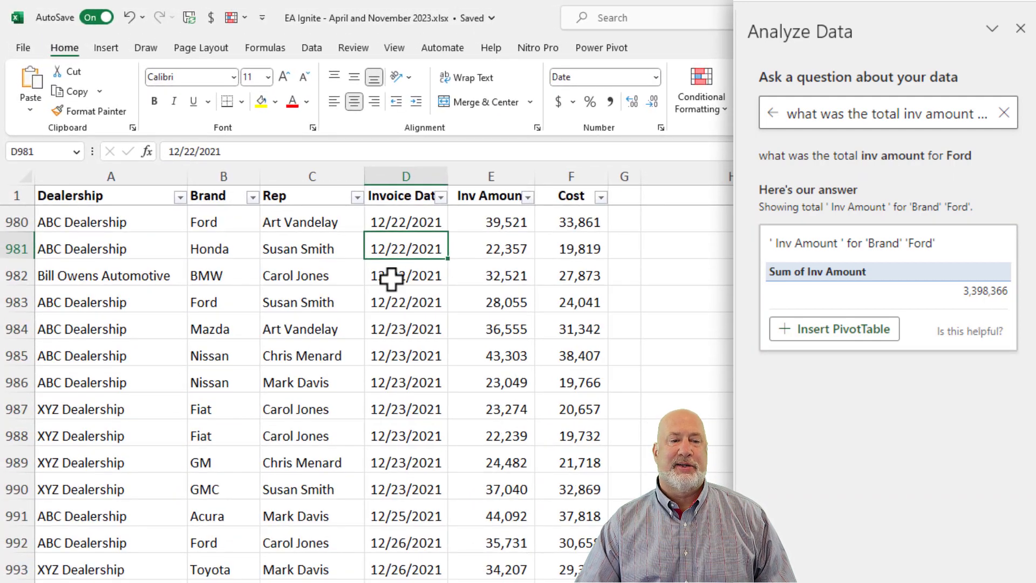
pyautogui.click(252, 197)
pyautogui.click(129, 377)
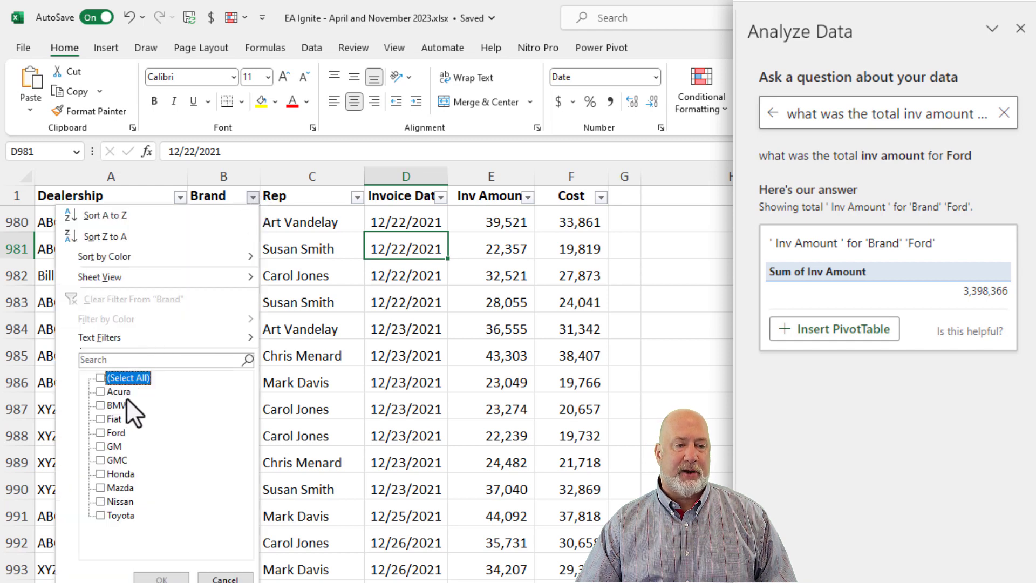
pyautogui.click(114, 432)
pyautogui.click(162, 578)
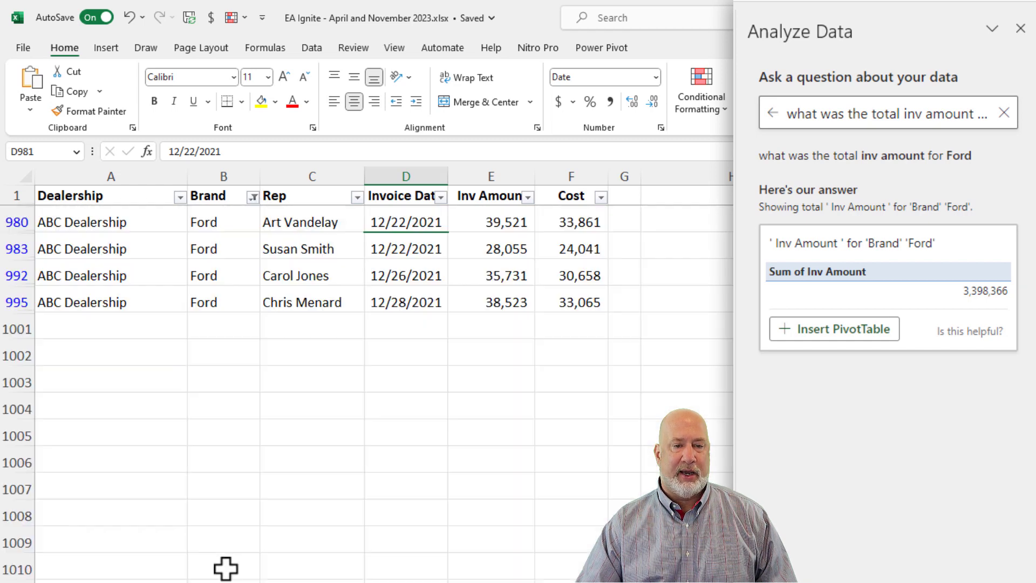
pyautogui.click(505, 176)
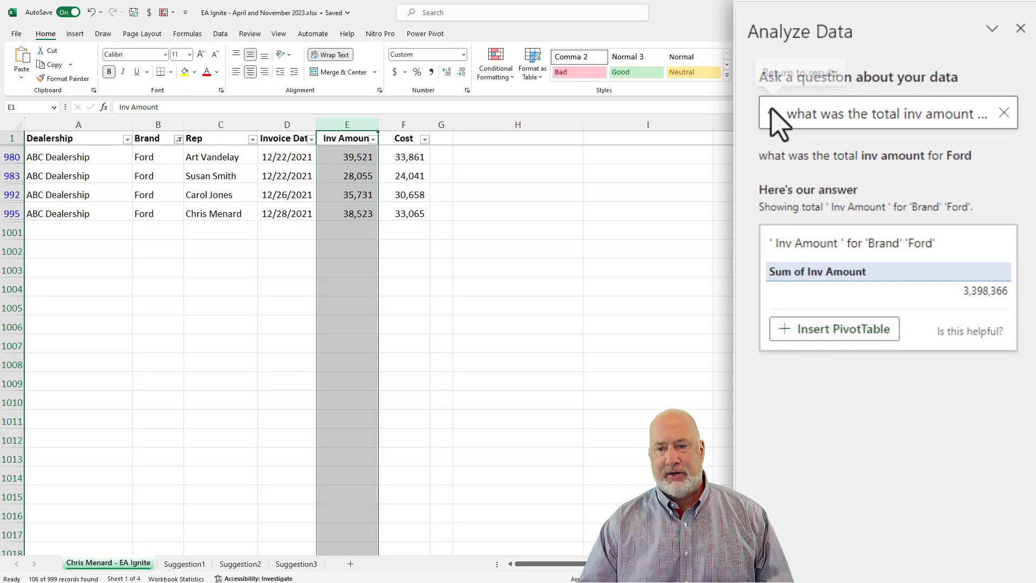
# Return Analyze Data to its suggestions and remove the Ford filter with Ctrl+Shift+L.
pyautogui.click(773, 112)
pyautogui.click(330, 190)
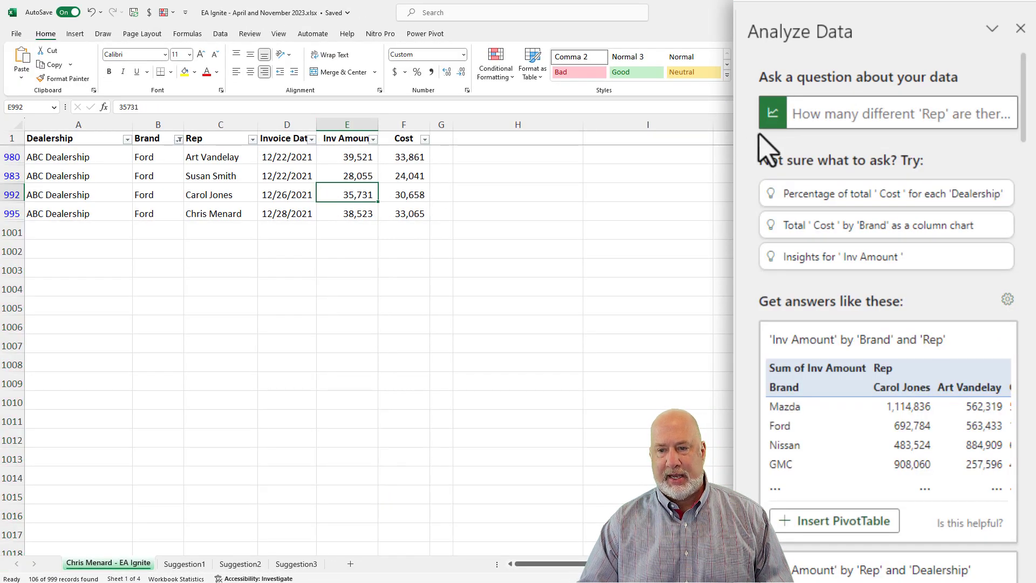
pyautogui.click(273, 174)
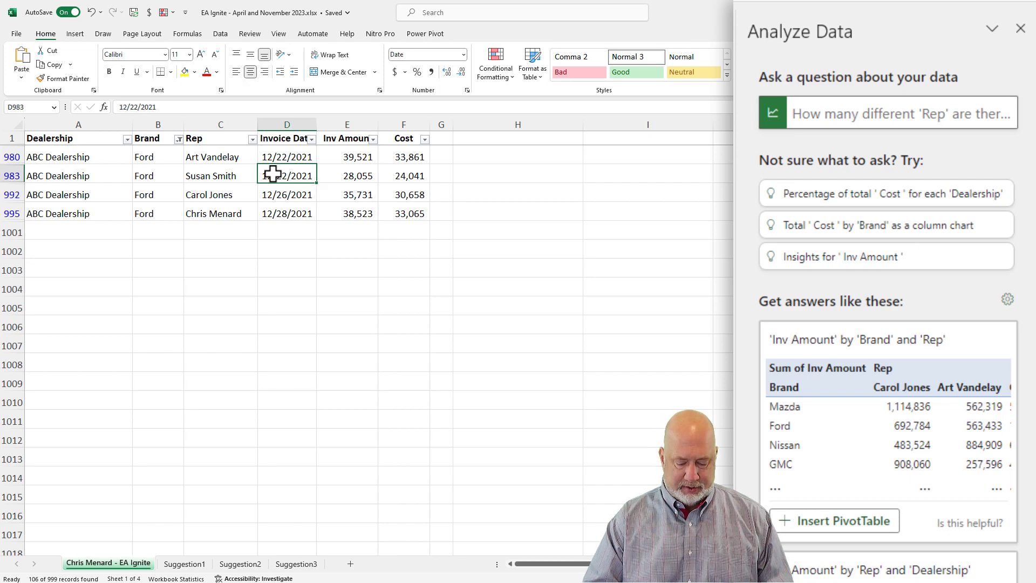
pyautogui.hotkey('ctrl', 'shift', 'l')
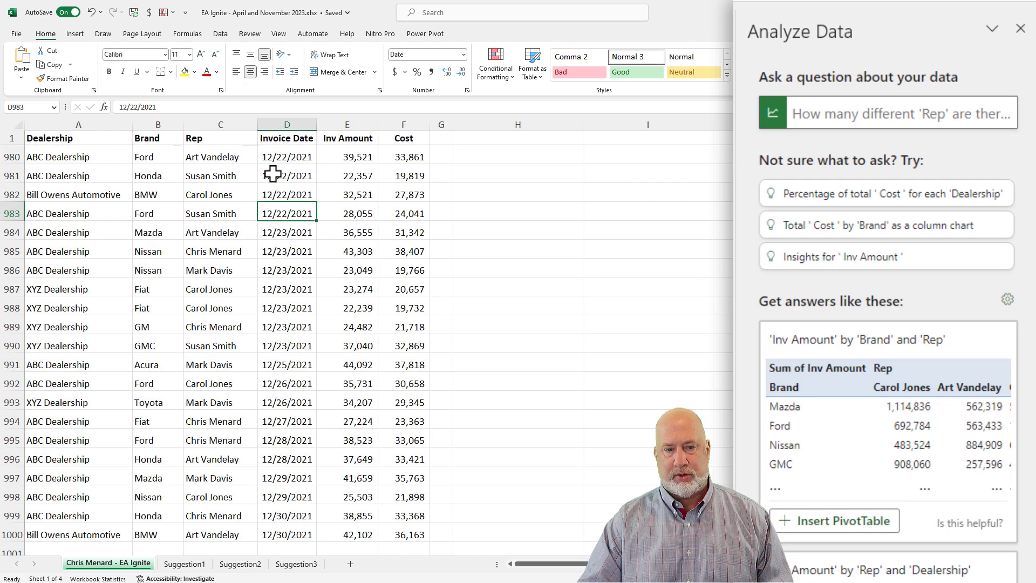
# Ask Analyze Data 'what month was the highest for inv amount', answered 2022-10 with 2,400,047.
pyautogui.click(845, 113)
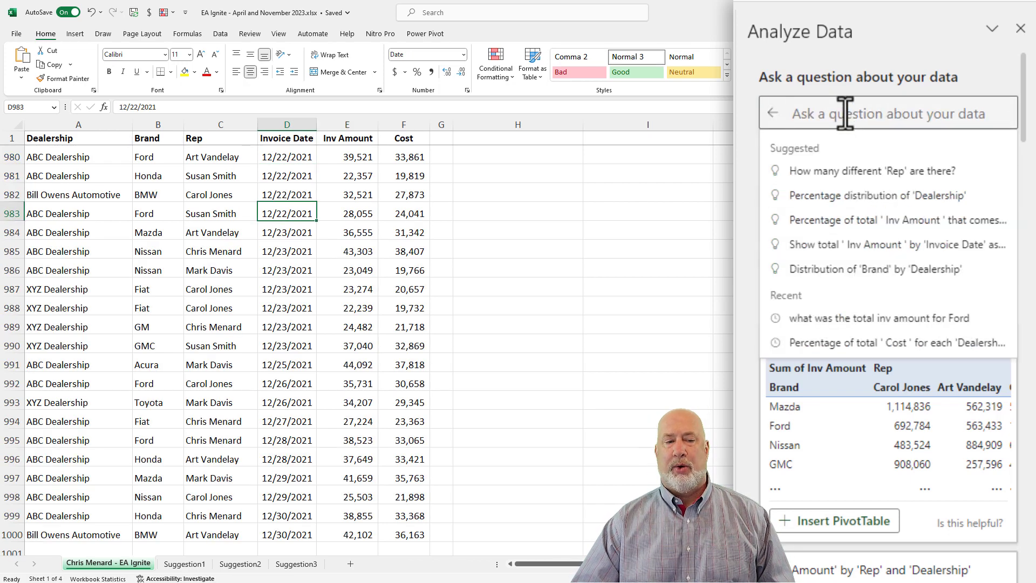
pyautogui.write('waht')
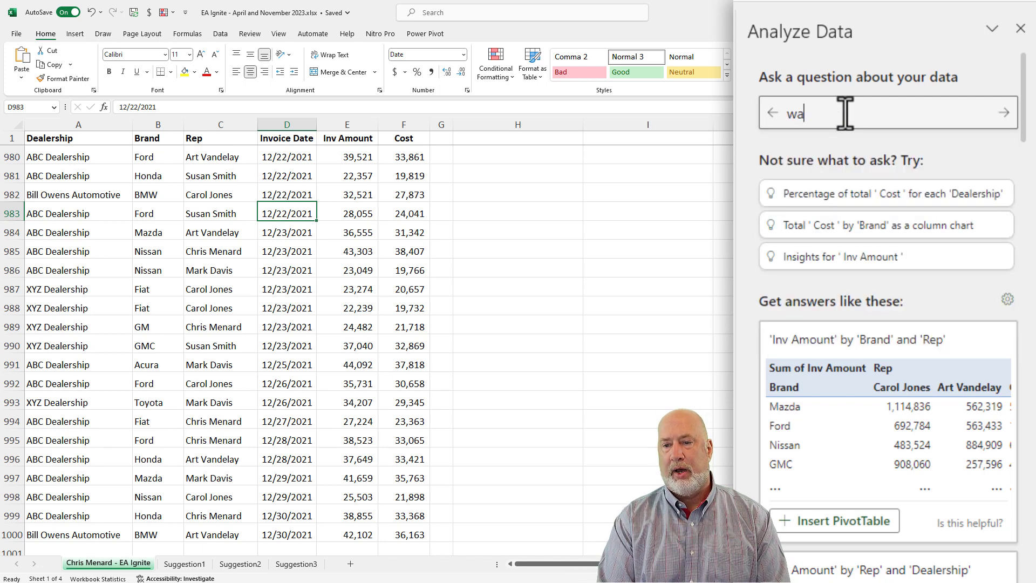
pyautogui.press('BackSpace')
pyautogui.press('BackSpace')
pyautogui.press('BackSpace')
pyautogui.press('BackSpace')
pyautogui.write('hat m')
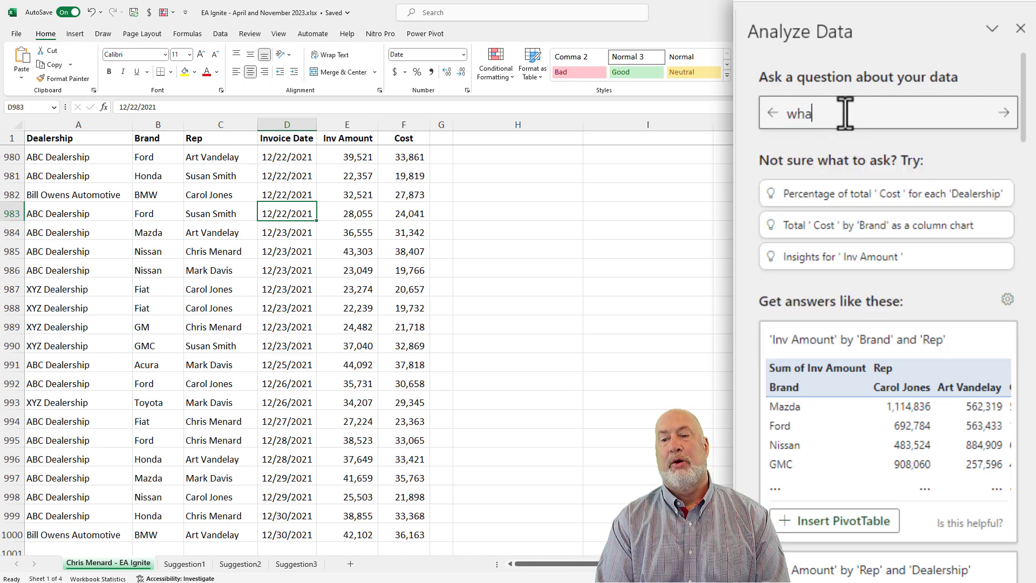
pyautogui.write('onth a')
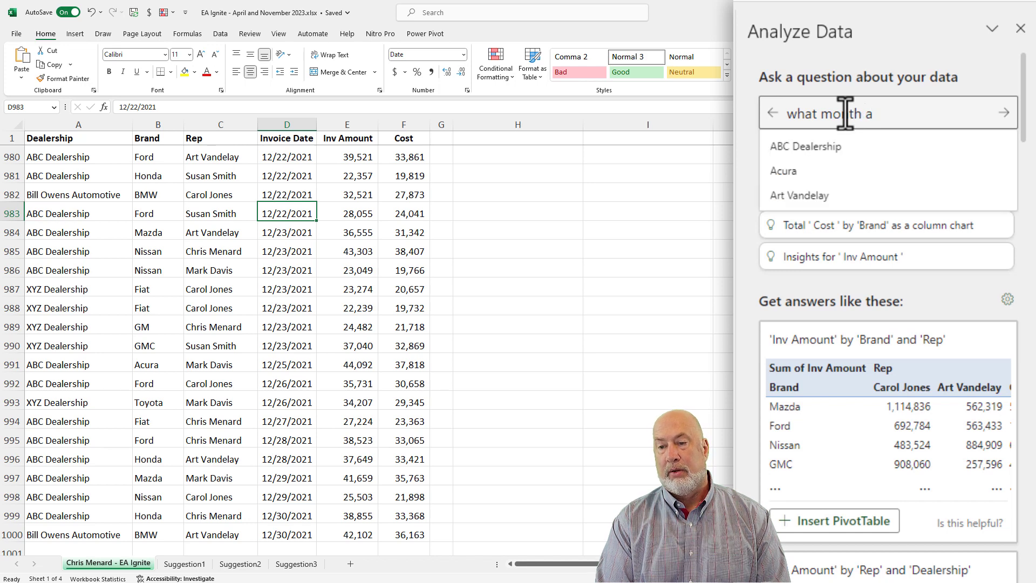
pyautogui.press('BackSpace')
pyautogui.write('was the ')
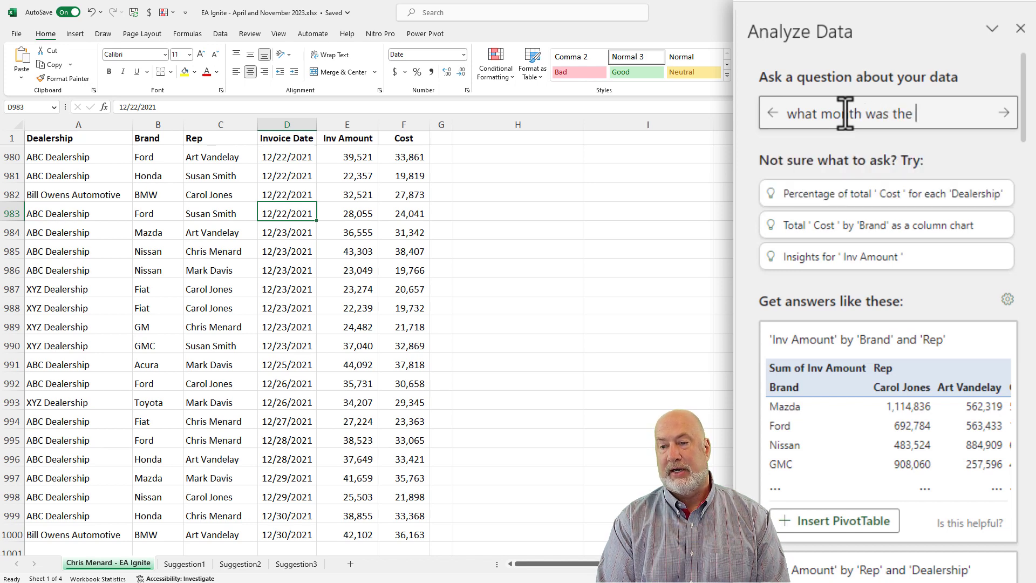
pyautogui.write('highest fo')
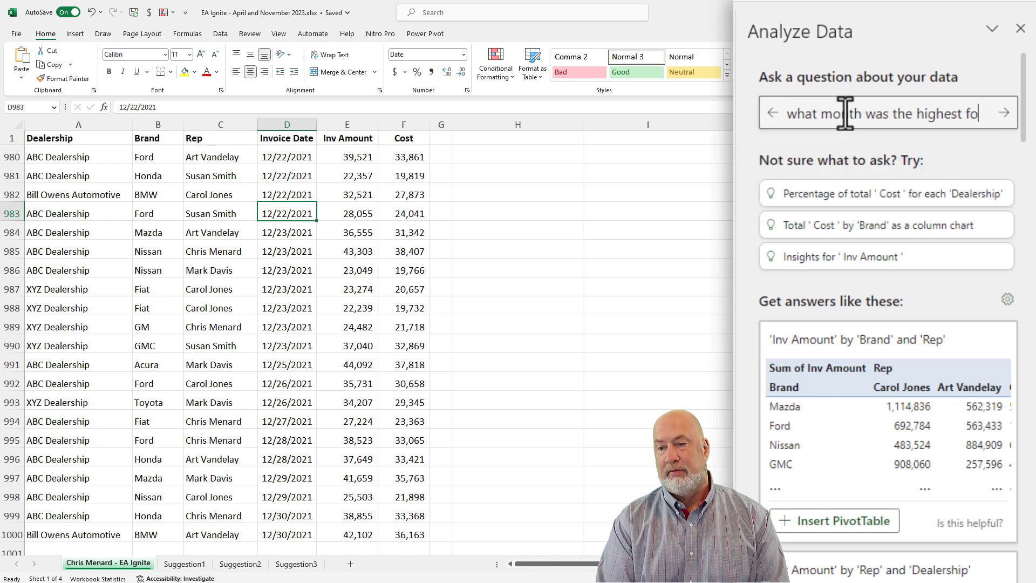
pyautogui.write('r inv amount')
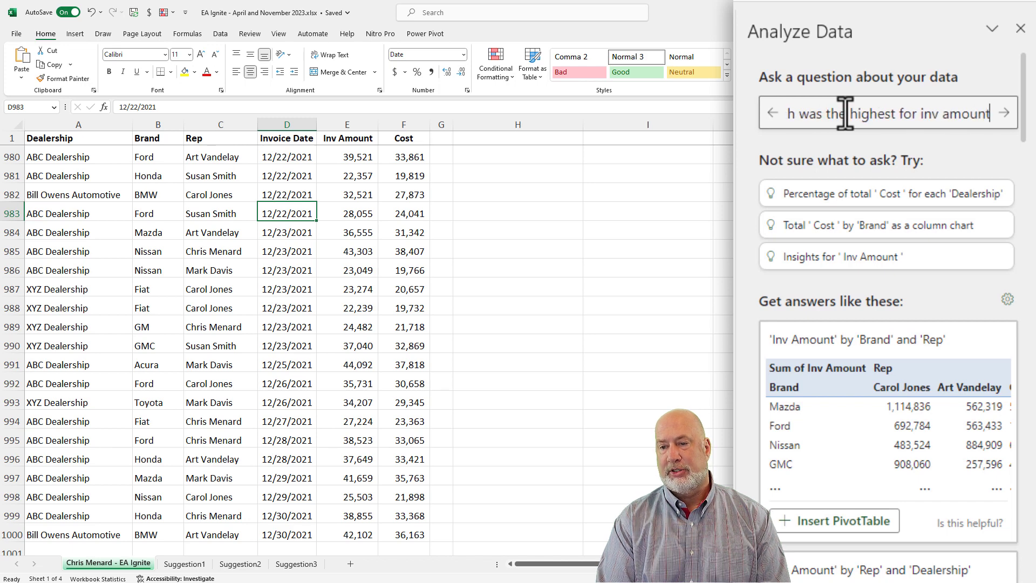
pyautogui.press('Return')
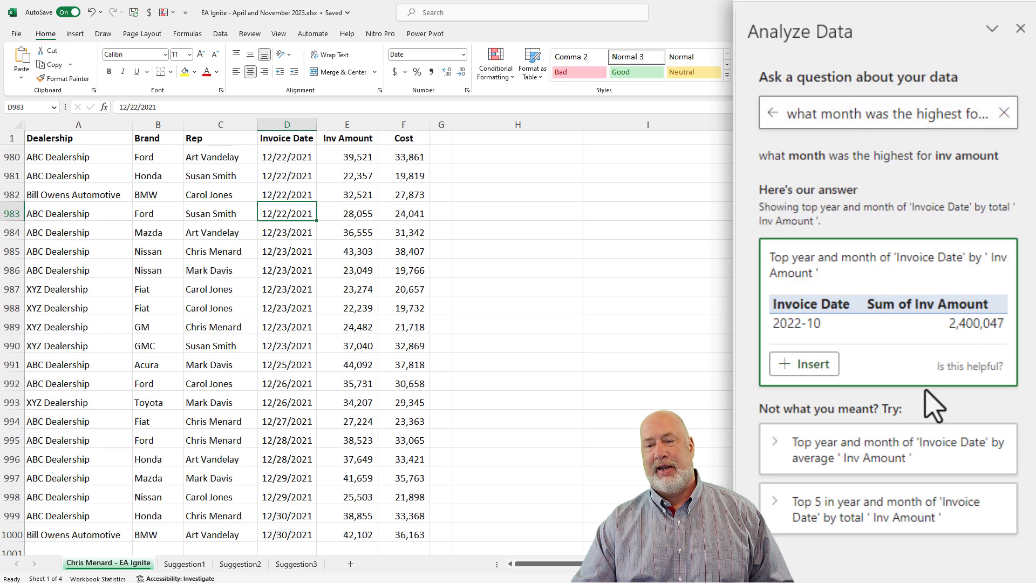
# Insert the 2022-10 top-month answer table onto a new Suggestion4 sheet and check its Sum of Inv Amount.
pyautogui.click(815, 367)
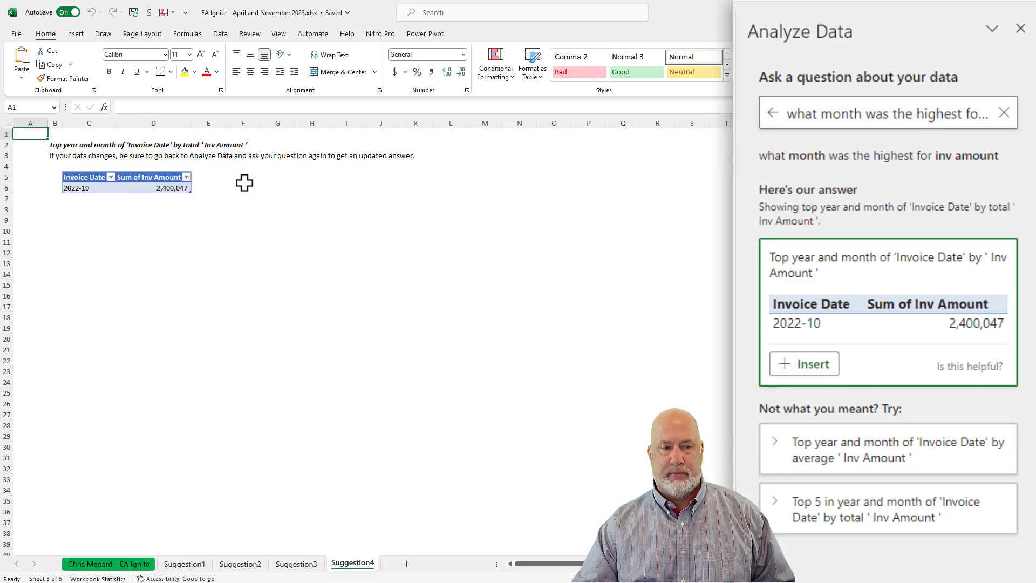
pyautogui.click(151, 189)
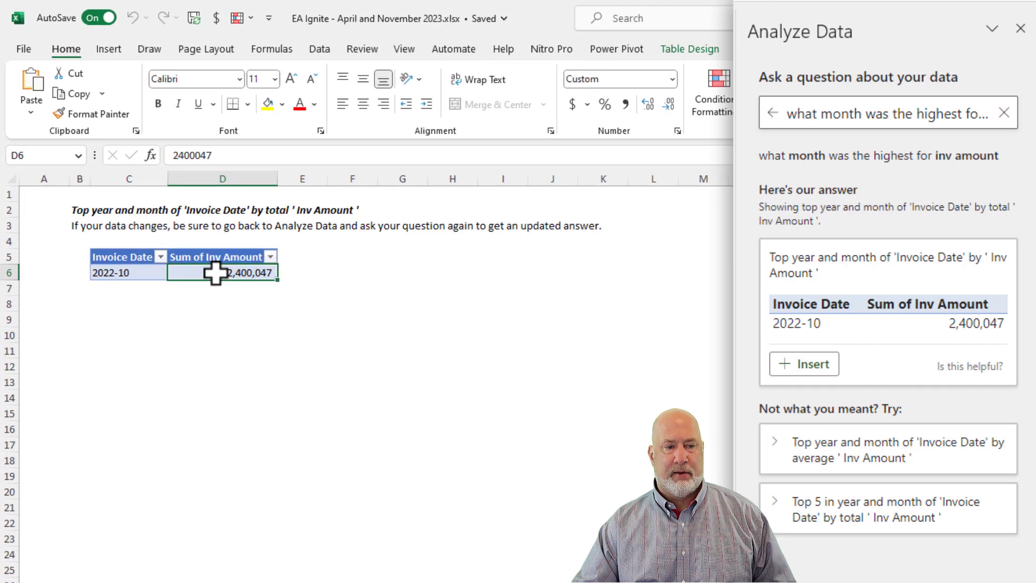
pyautogui.click(356, 316)
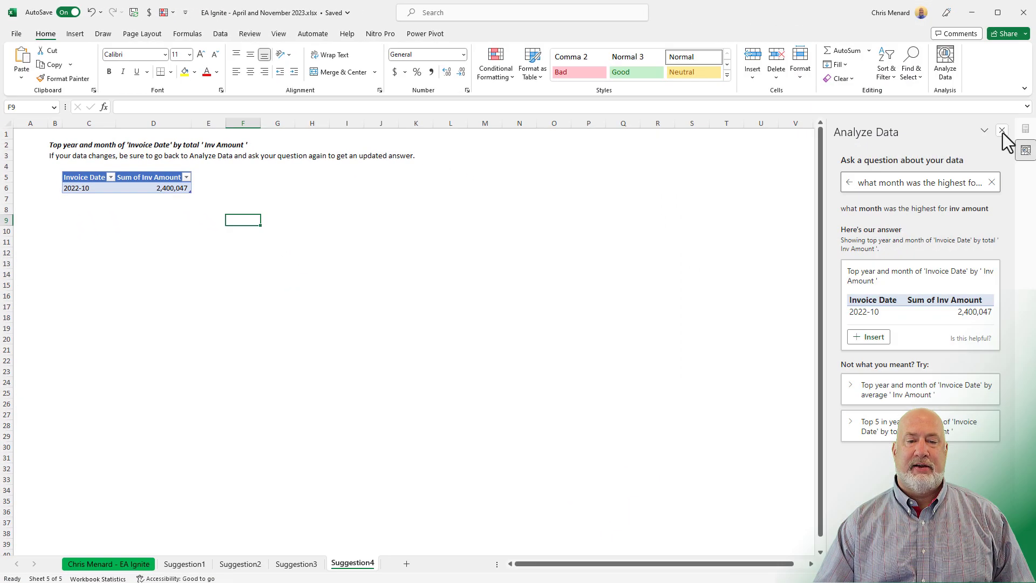
# Close the Analyze Data pane, go back to the sales sheet and rerun Analyze Data.
pyautogui.click(1020, 28)
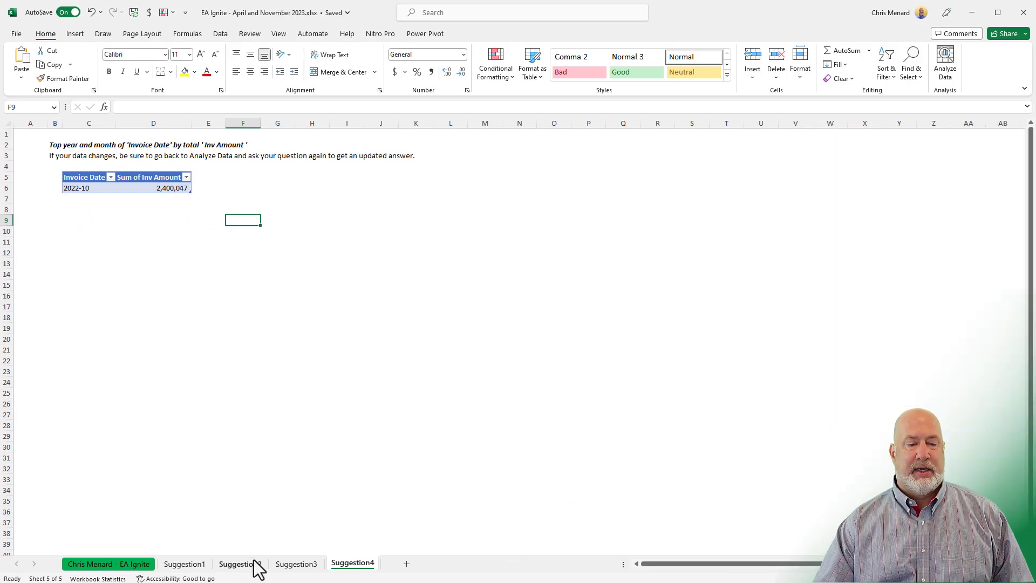
pyautogui.click(134, 565)
pyautogui.click(291, 250)
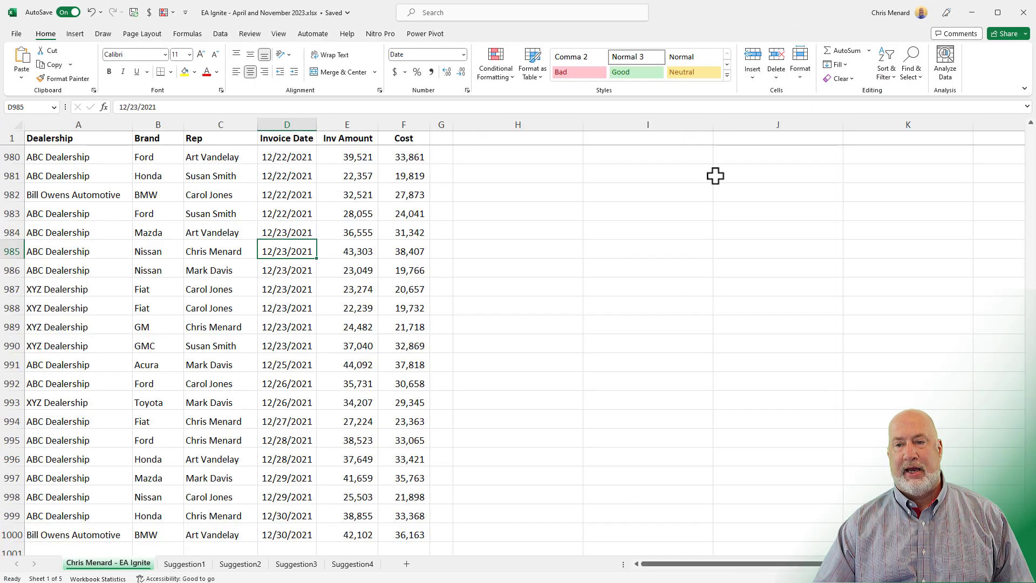
pyautogui.click(943, 66)
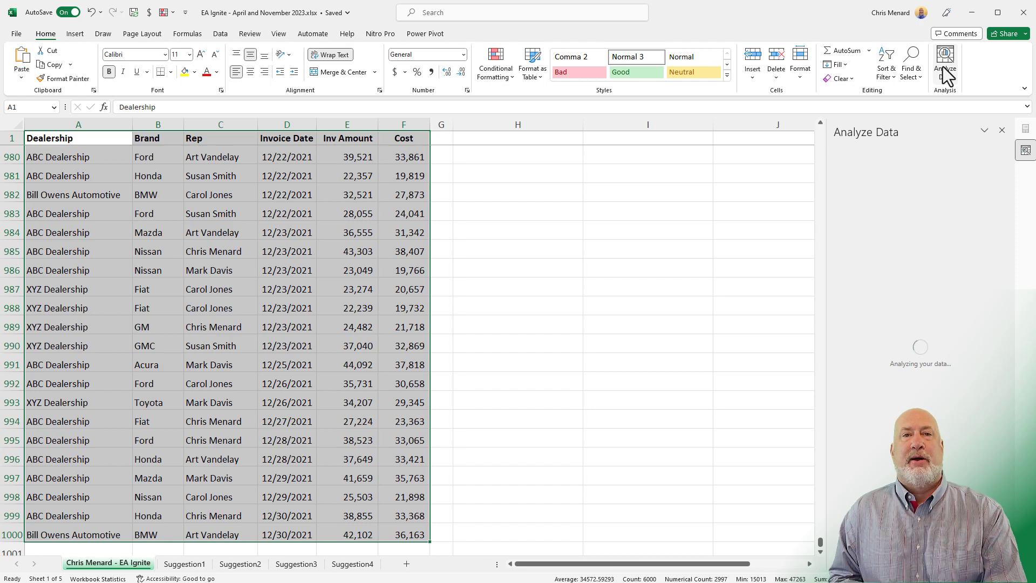